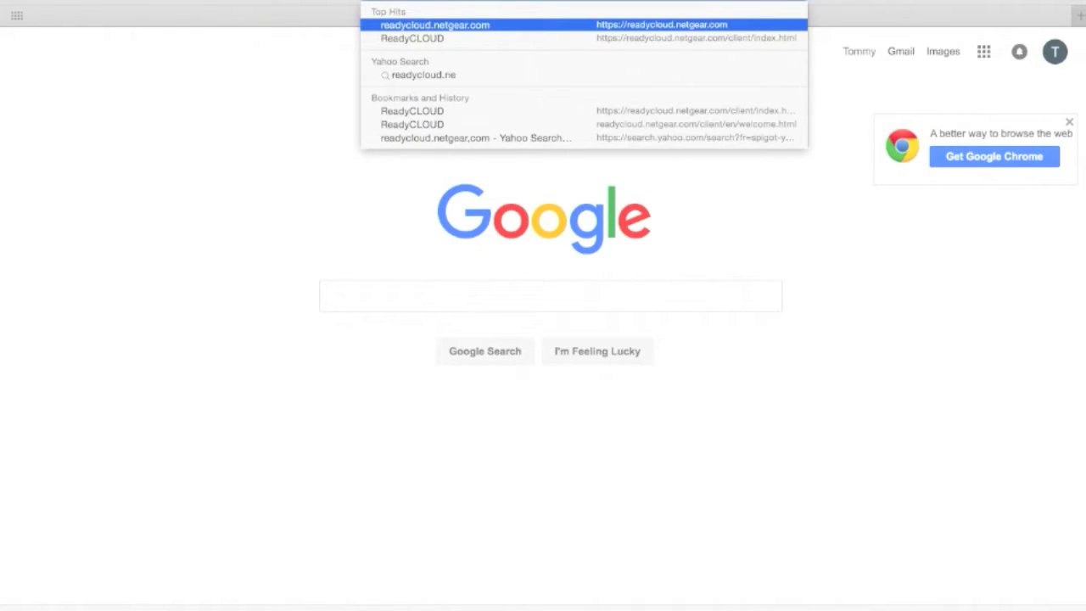
- Load readycloud.com, start a new ReadyNAS setup, and discover and select the ReadyNAS 214
type(".com")
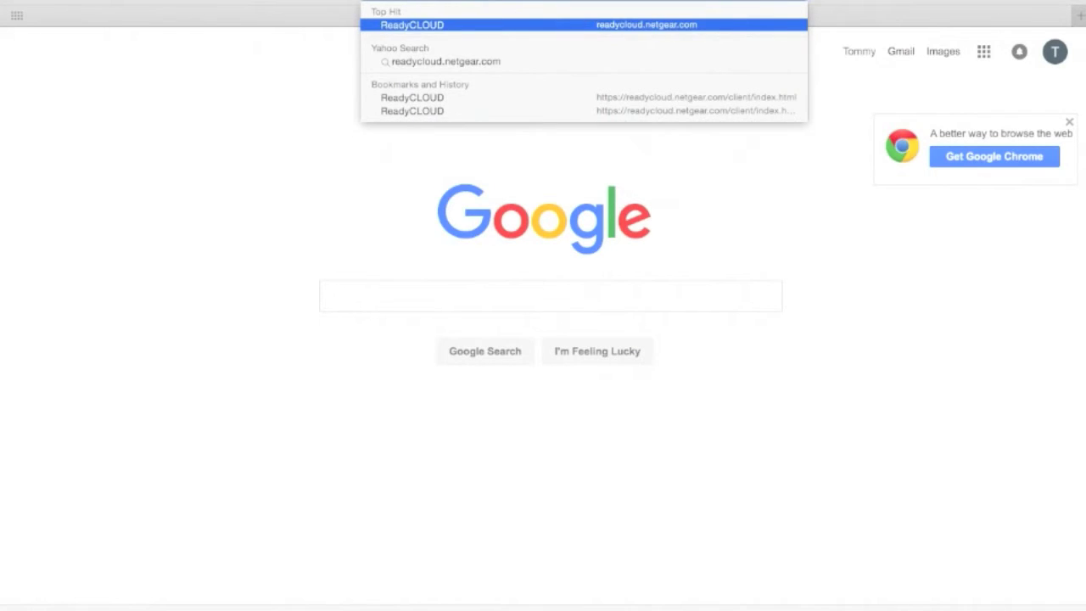
key("Return")
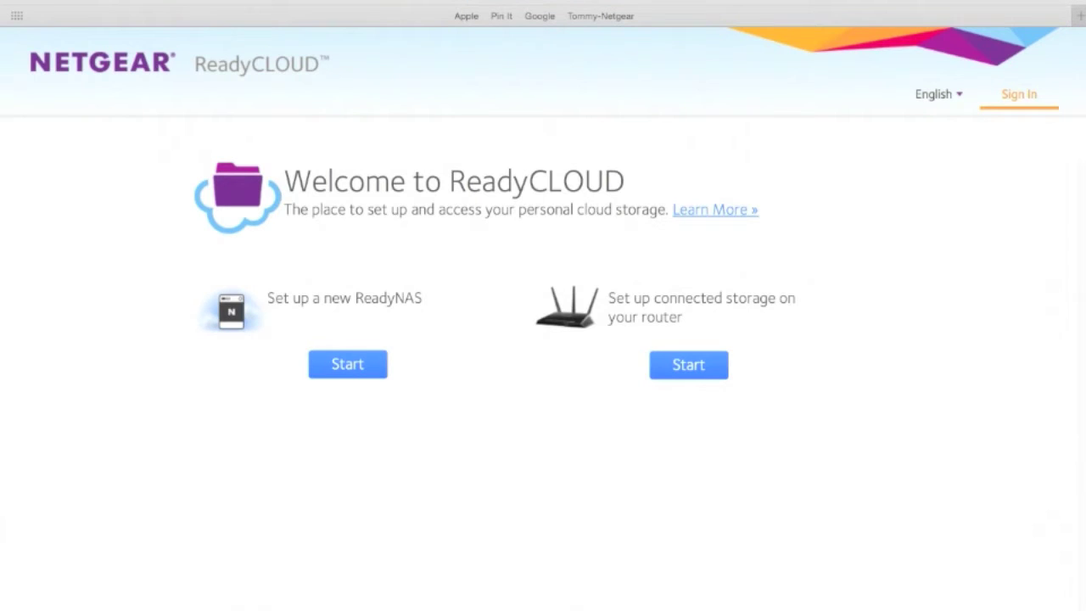
left_click(347, 365)
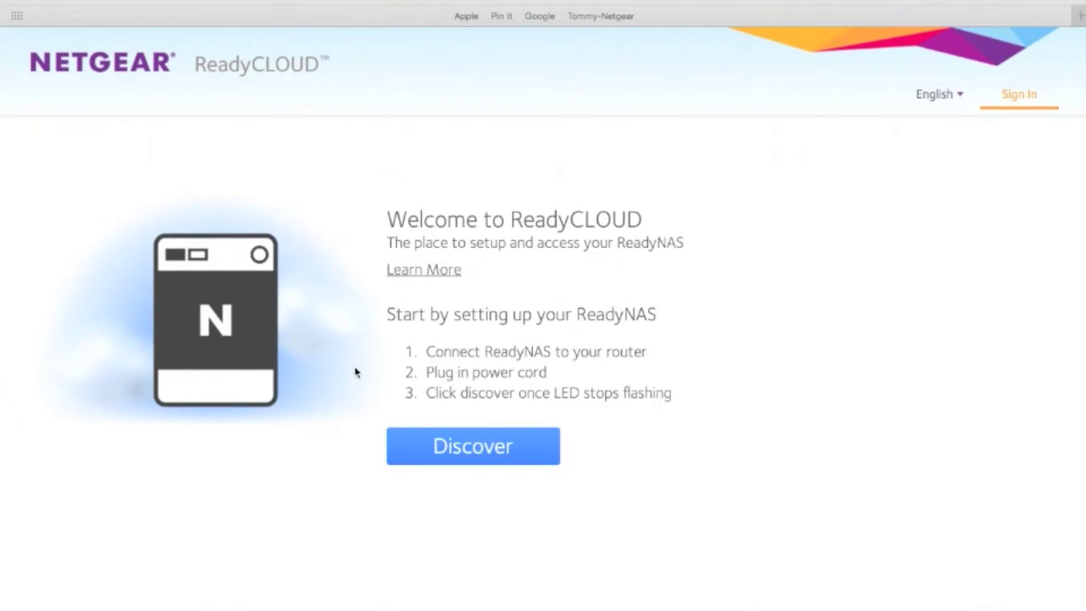
left_click(465, 453)
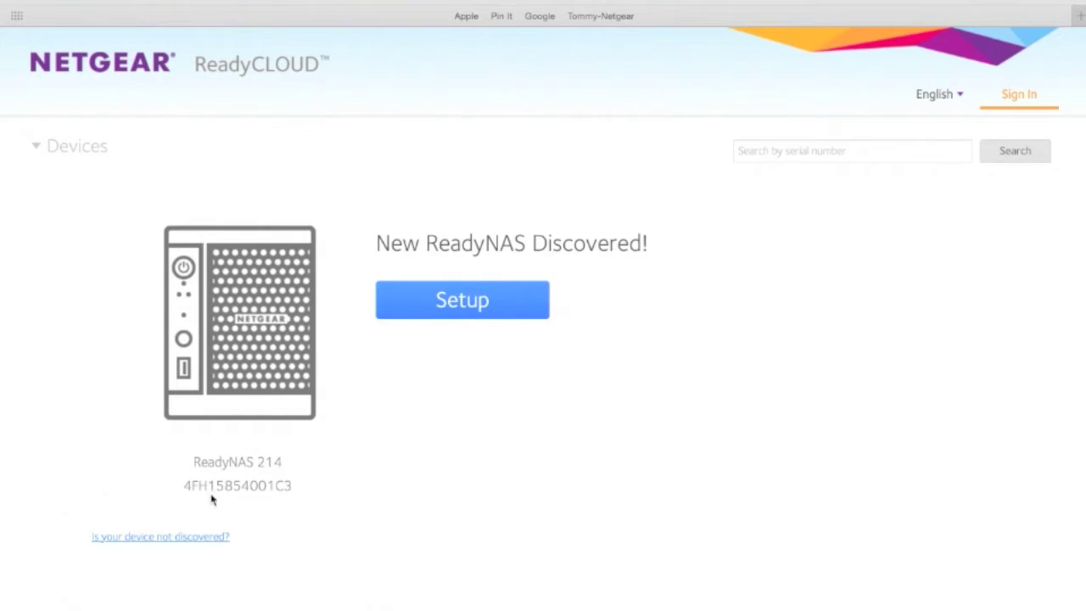
left_click(467, 306)
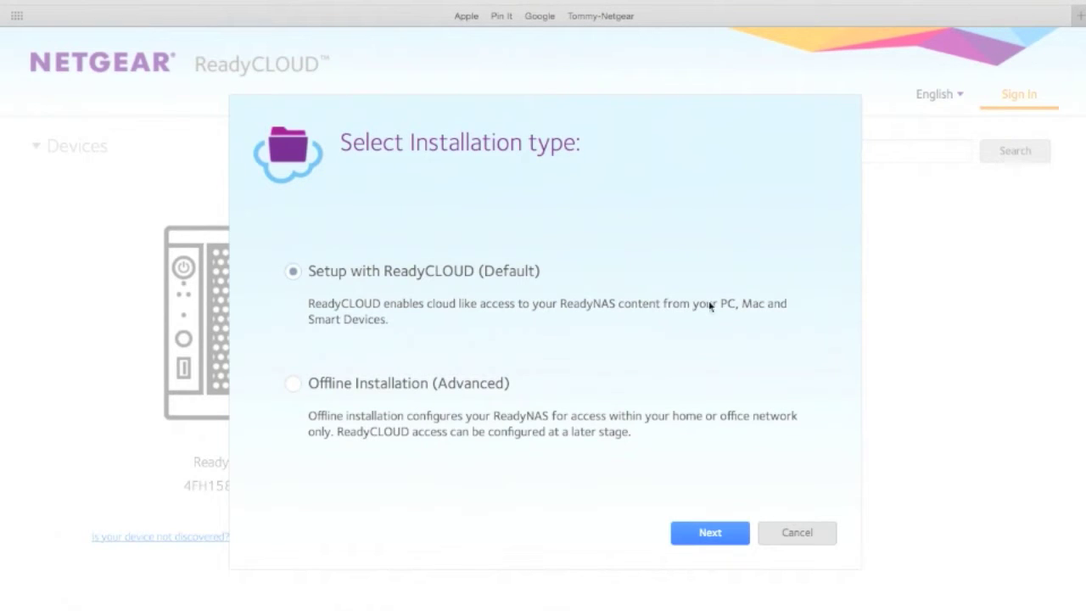
- Keep the Setup with ReadyCLOUD installation and sign in with an existing account's username and password
left_click(712, 536)
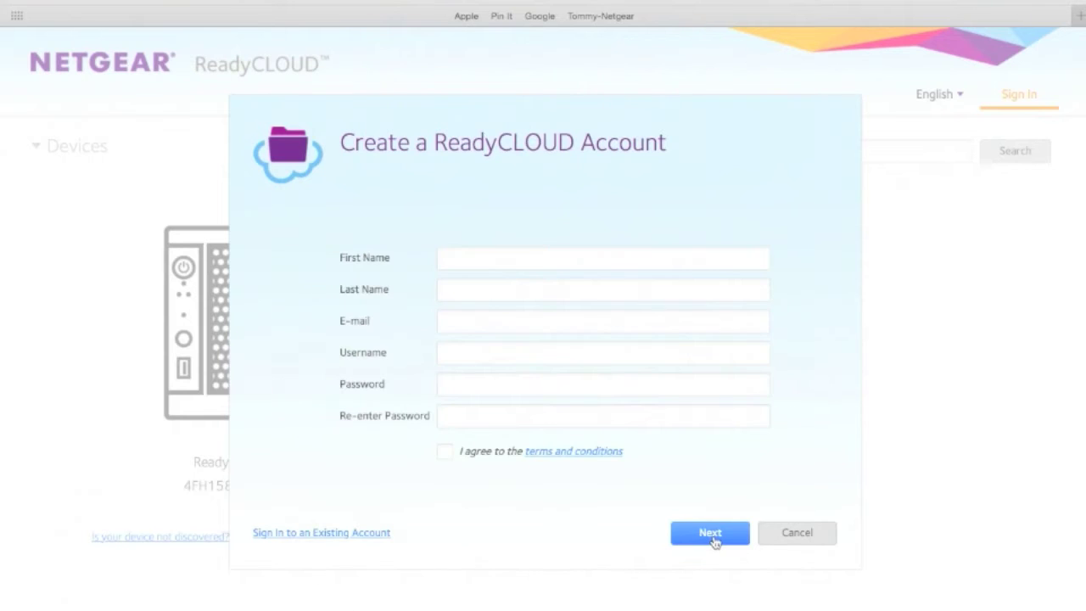
left_click(357, 534)
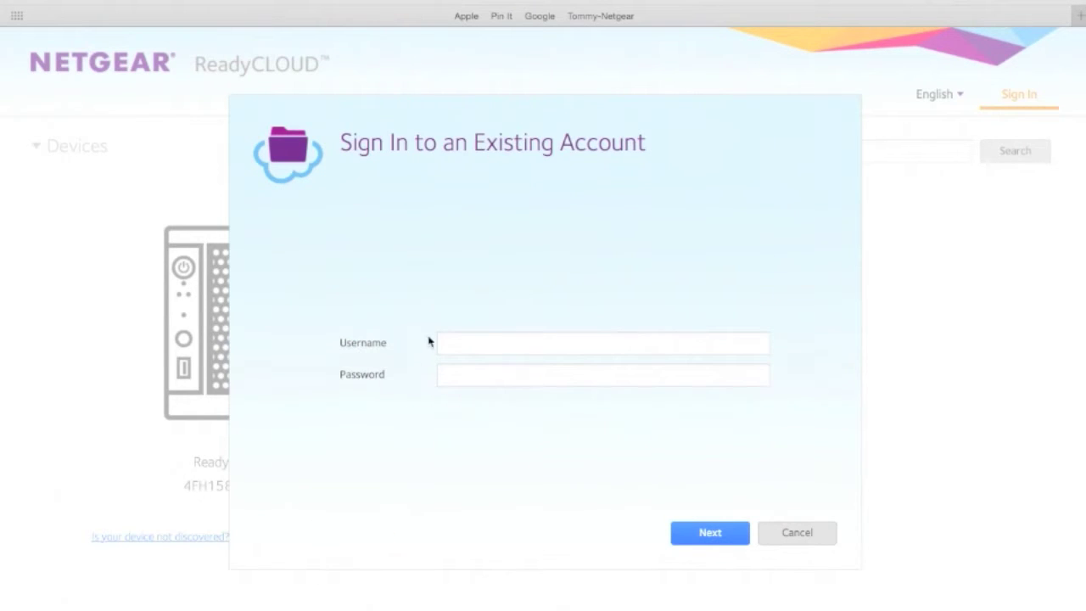
left_click(456, 344)
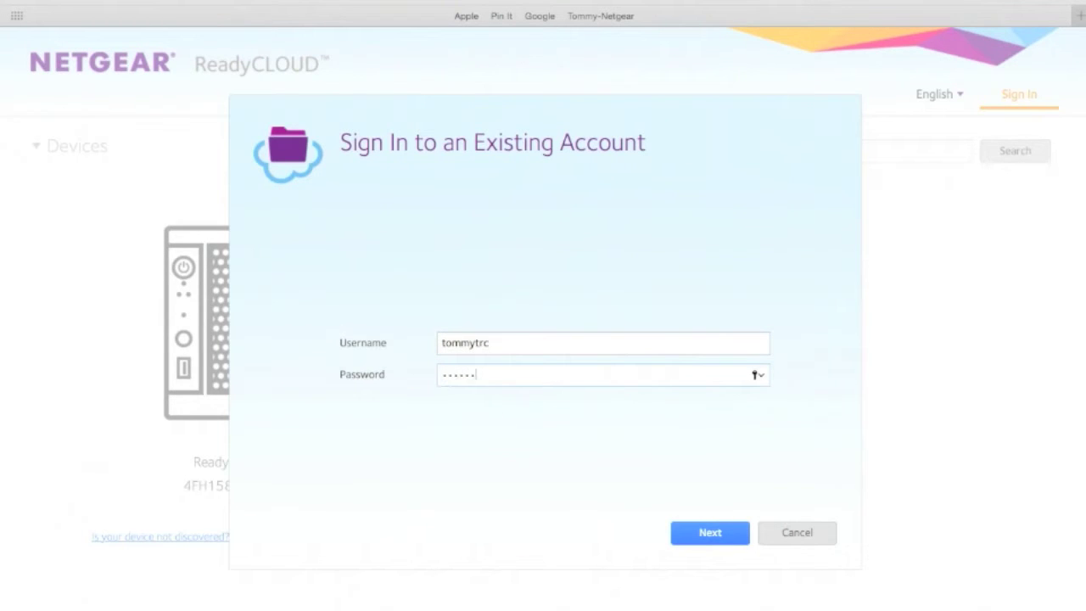
left_click(710, 535)
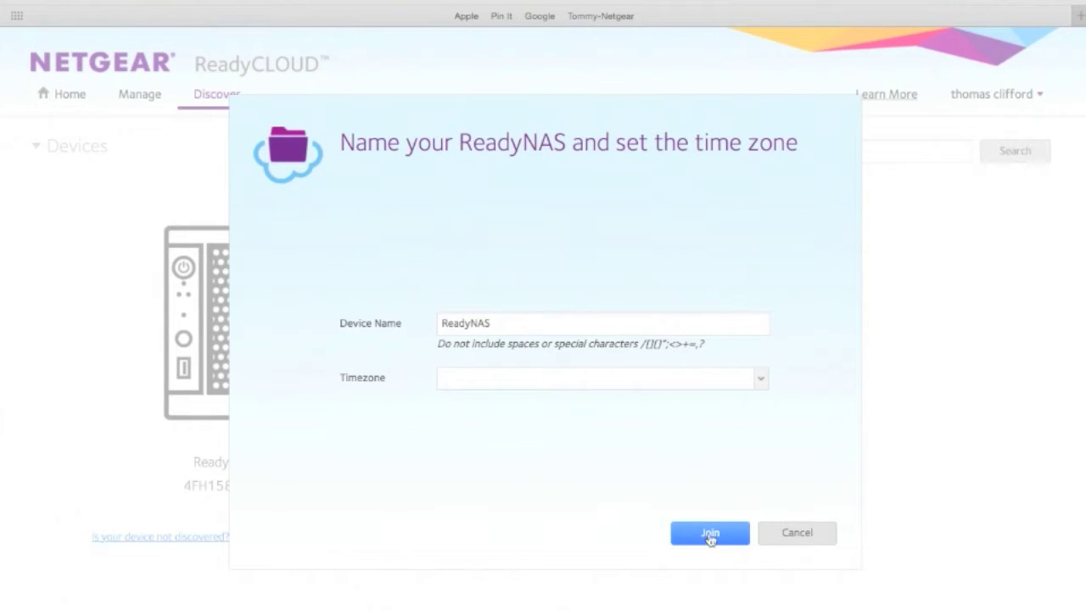
- Name the NAS TommytrcNAS, set time zone GMT -06:00 Central America, and join it to ReadyCLOUD
double_click(518, 323)
type("Tommytrc")
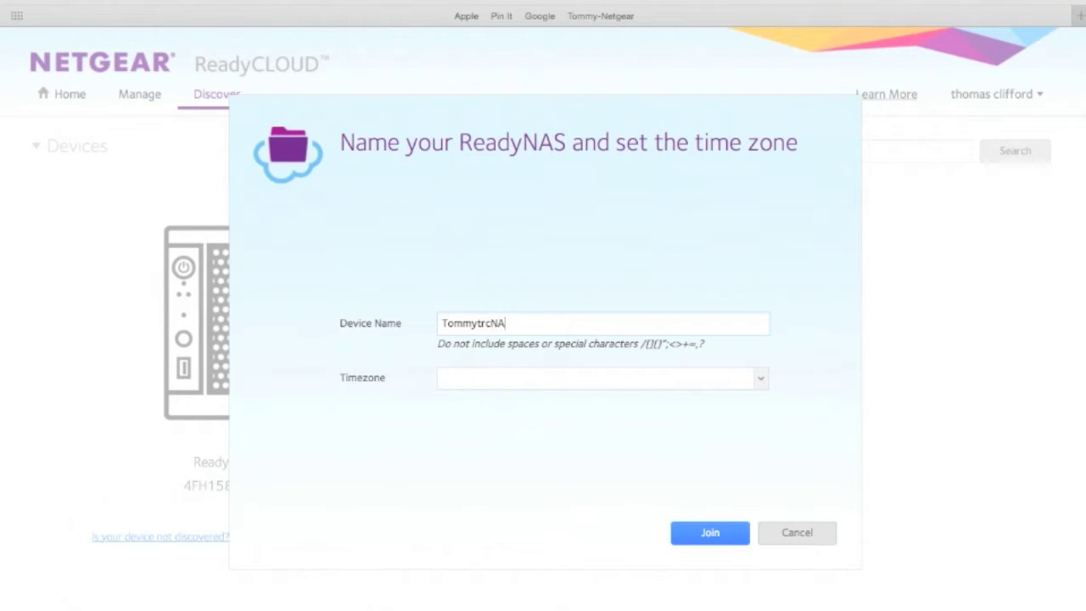
left_click(502, 384)
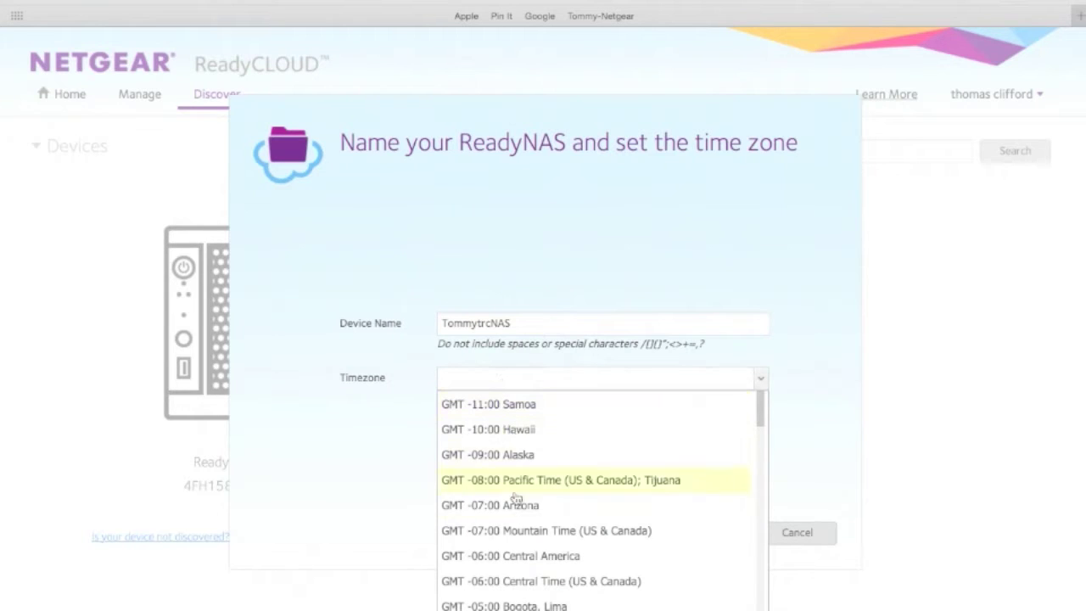
left_click(540, 557)
left_click(689, 535)
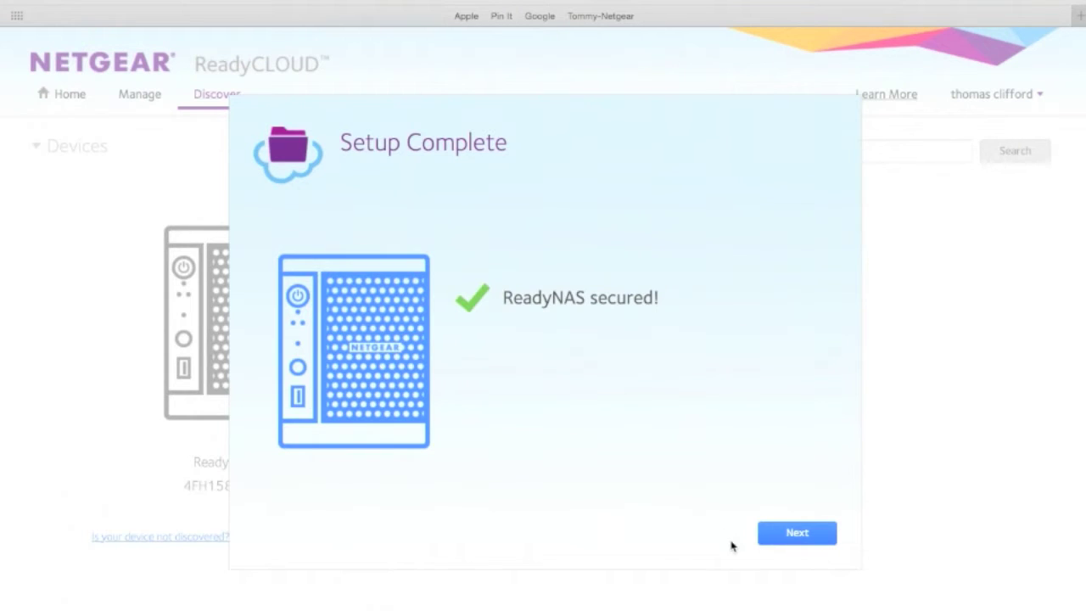
- Get past the Setup Complete and Get Started screens to load ReadyCLOUD Home for TommytrcNAS
left_click(784, 539)
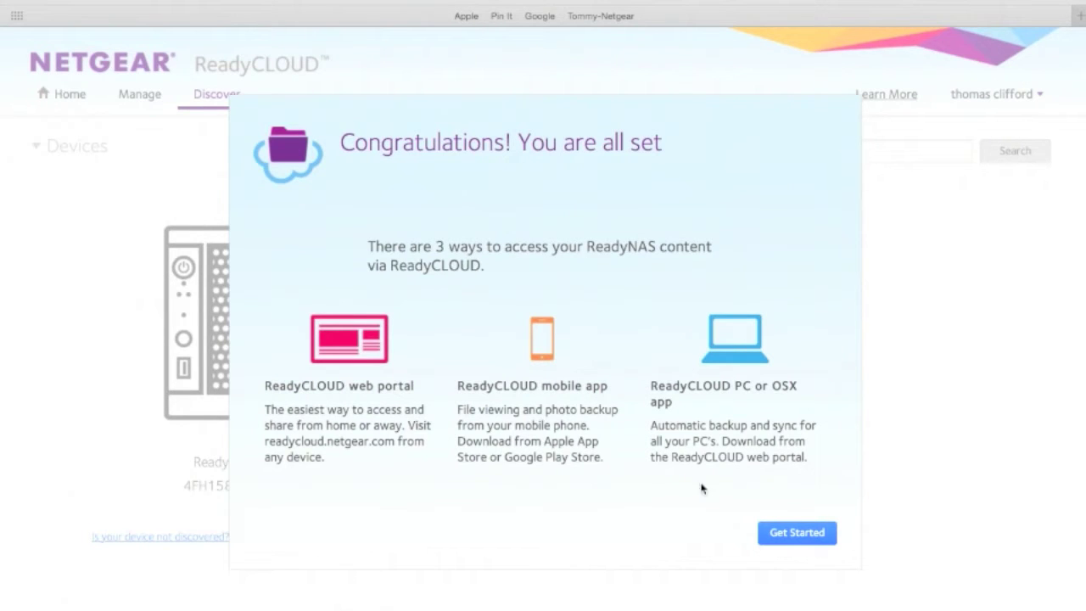
left_click(797, 532)
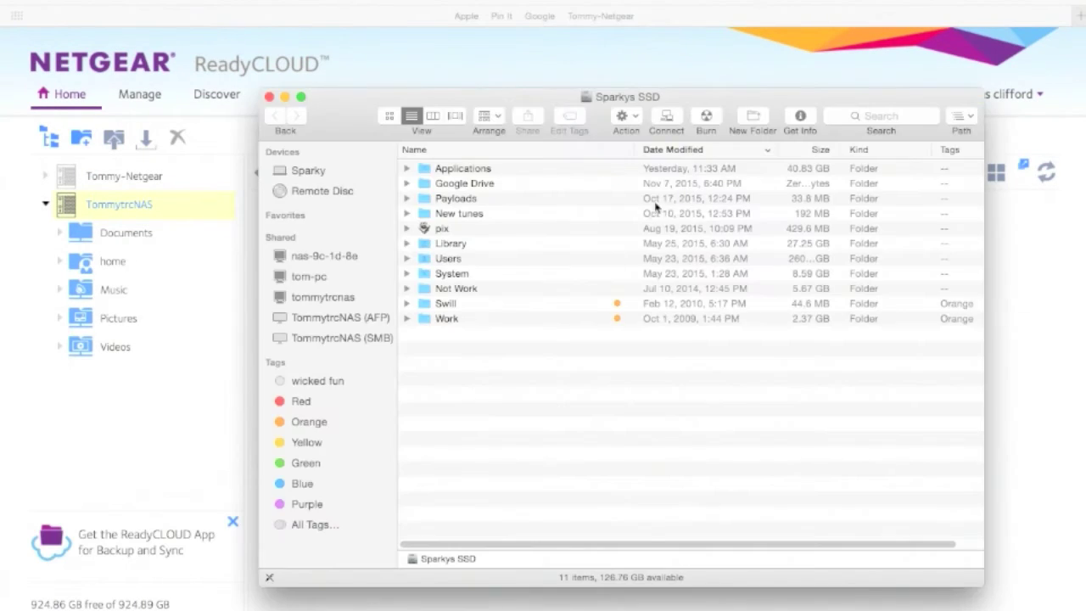
- Connect Finder to smb://tommytrcNAS as a guest using Connect to Server
key("super+k")
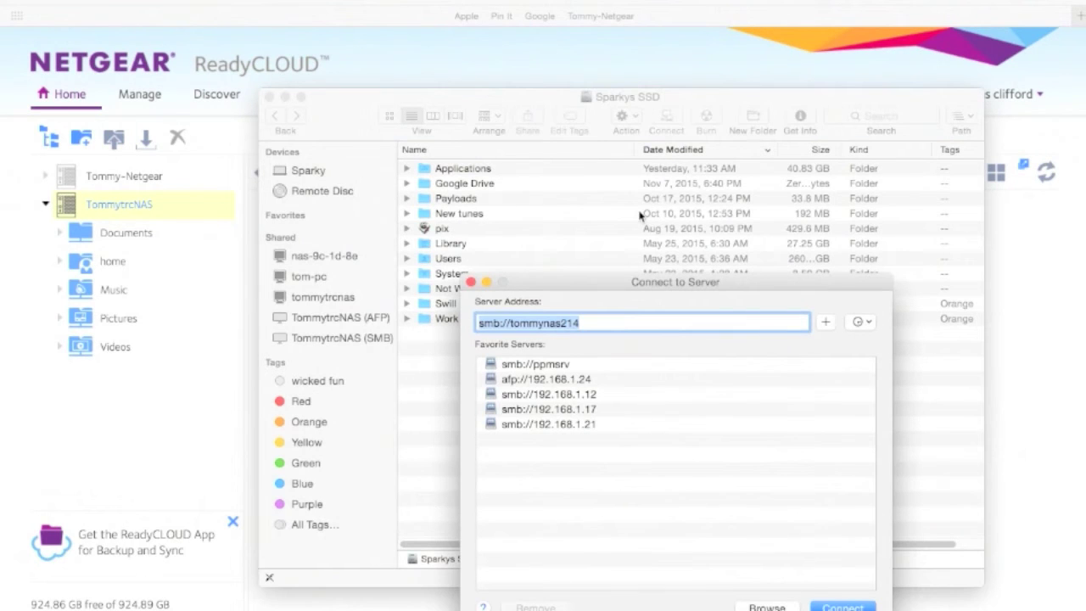
left_click_drag(638, 276, 543, 252)
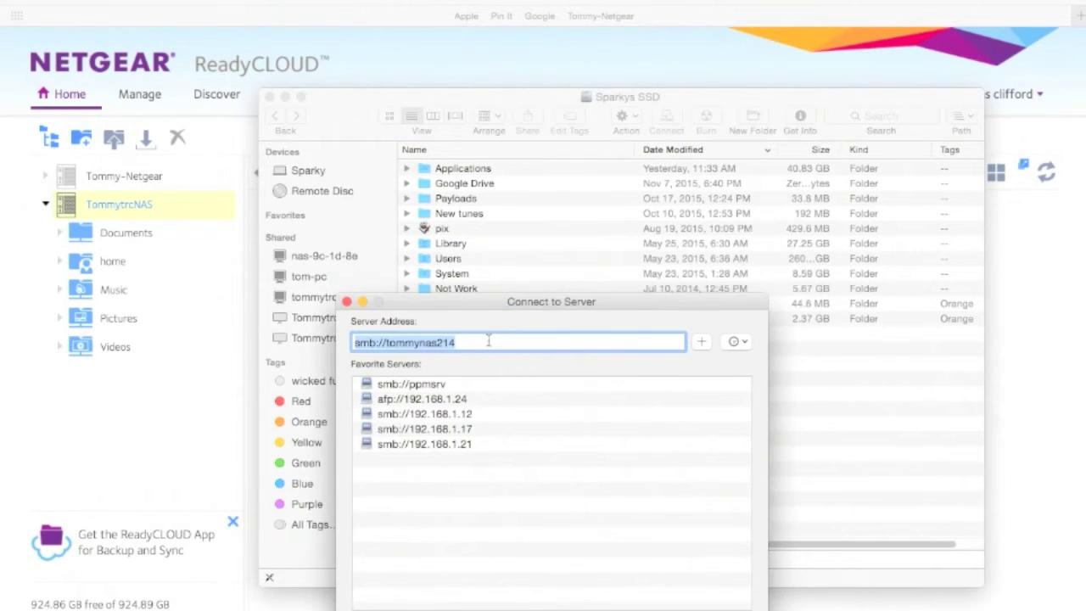
left_click(488, 341)
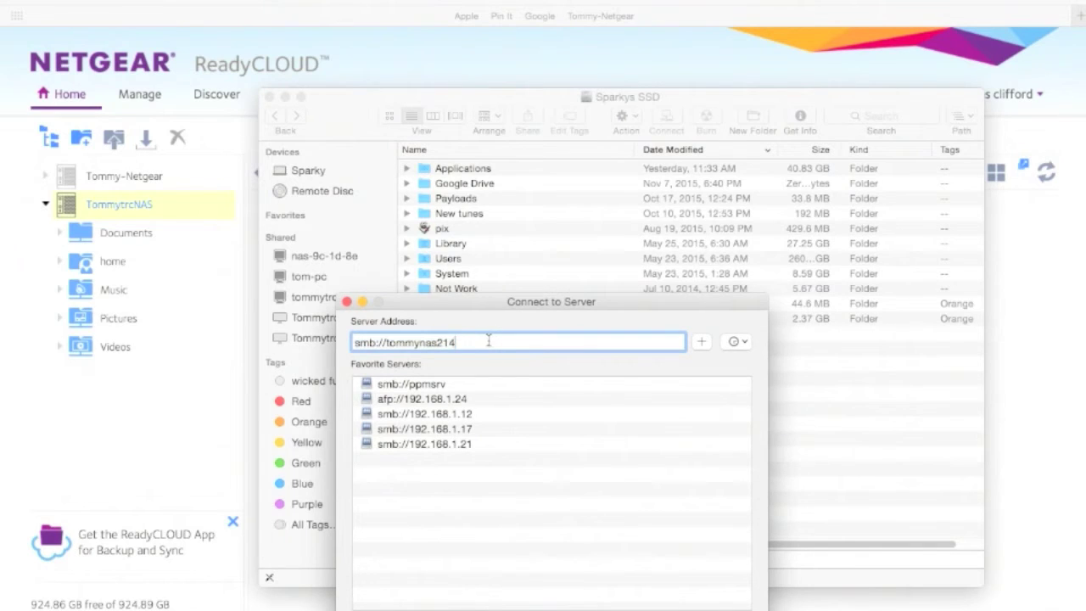
key("BackSpace")
key("BackSpace")
key("BackSpace")
key("BackSpace")
key("BackSpace")
key("BackSpace")
type("trcNAS")
key("Return")
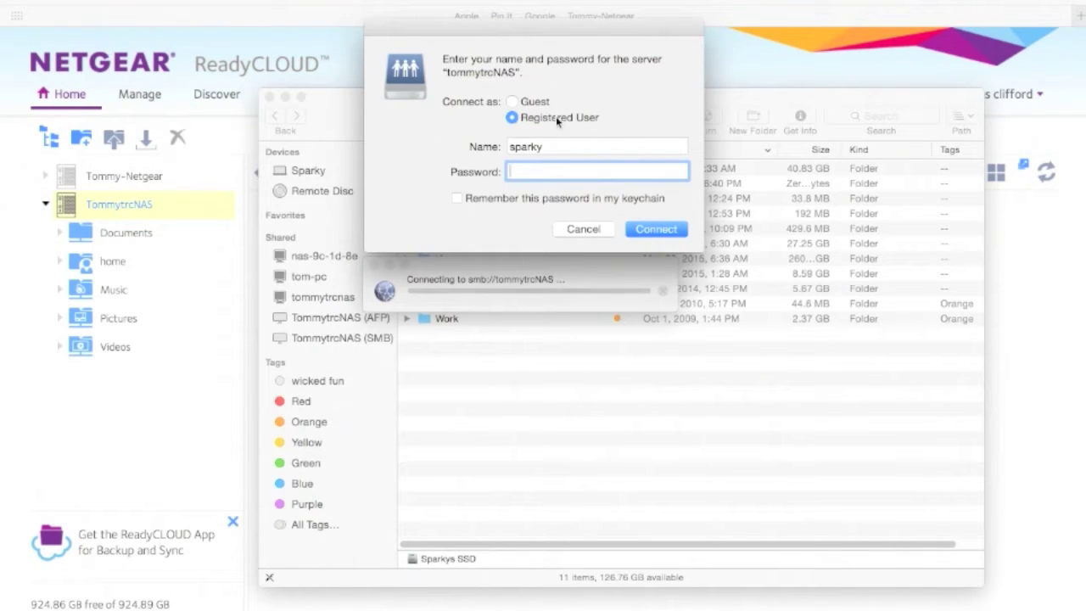
left_click(529, 100)
left_click(656, 165)
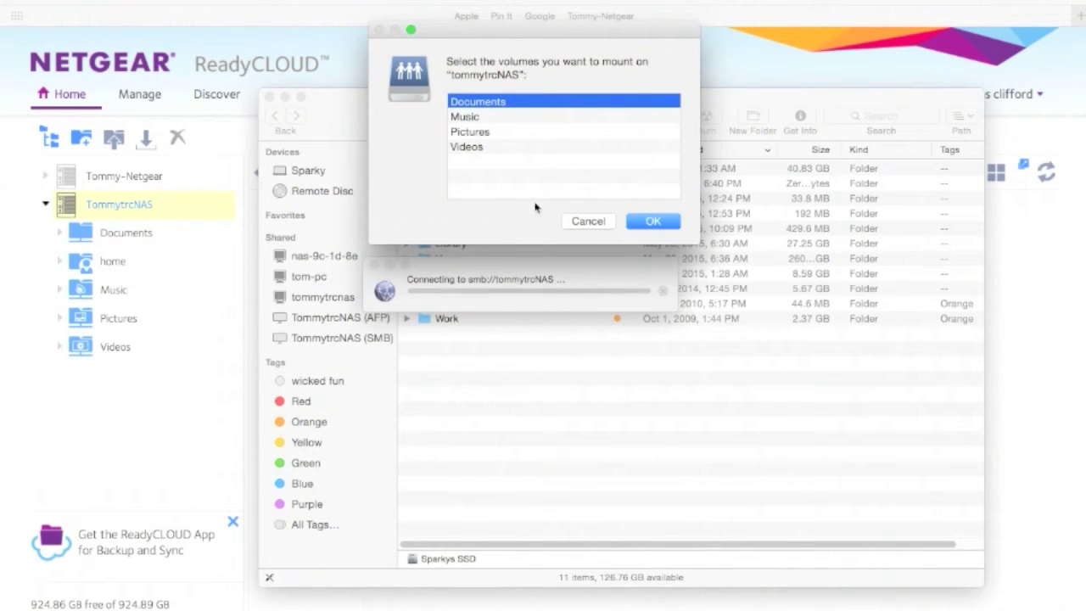
- Mount the Music share, then close the Music and Sparkys SSD Finder windows
double_click(483, 116)
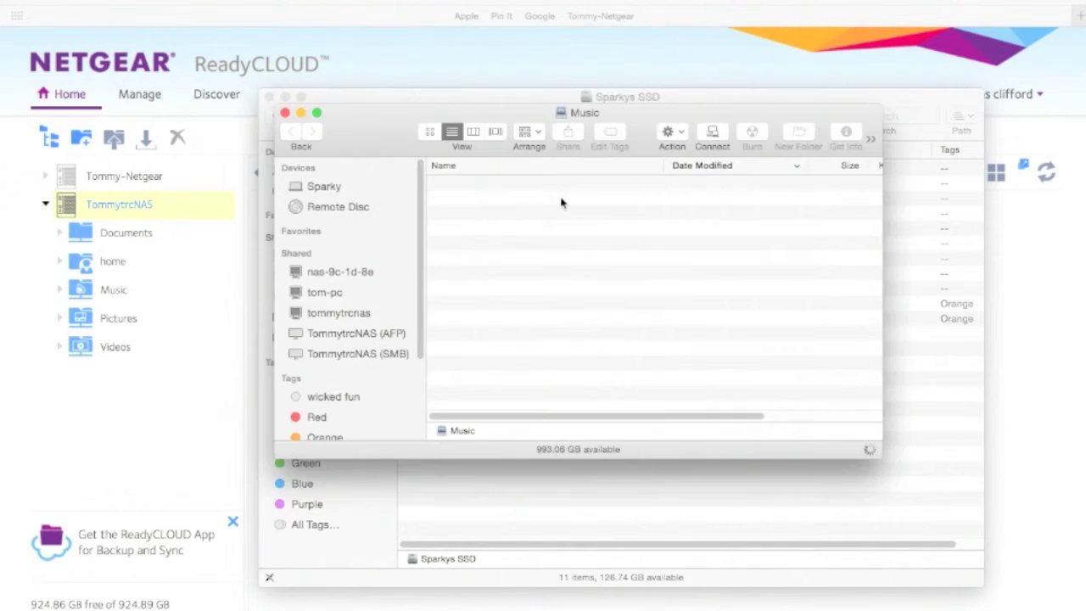
left_click_drag(881, 457, 938, 496)
left_click(286, 112)
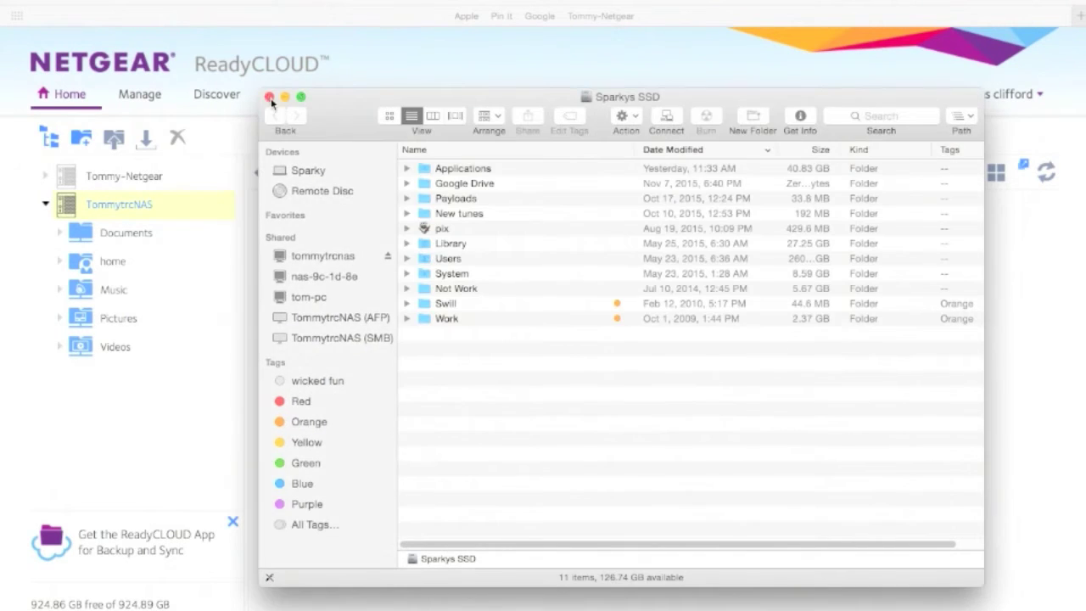
left_click(268, 97)
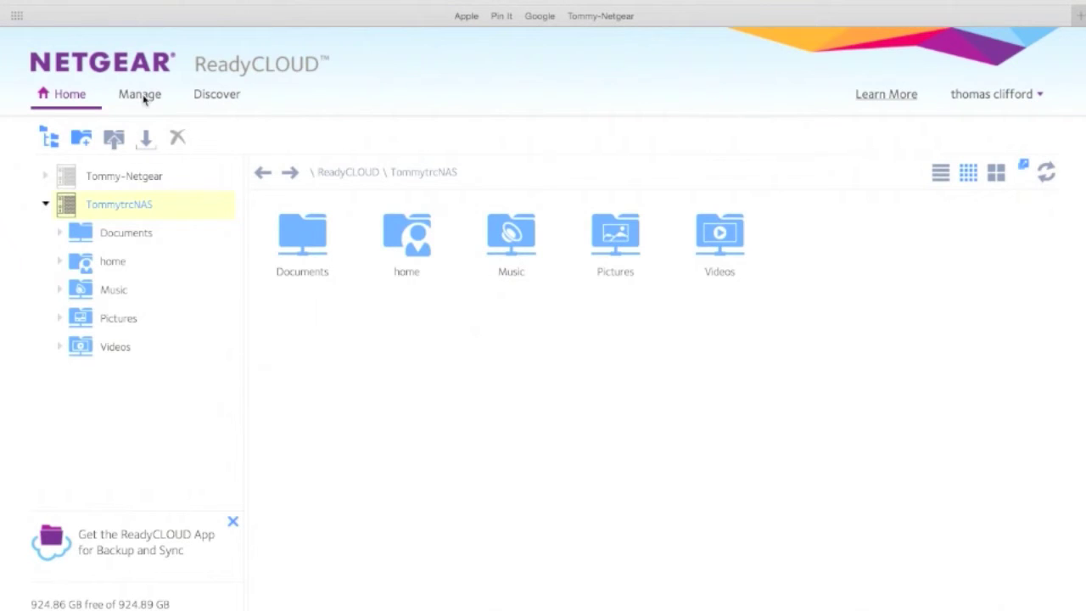
- Enable and apply real-time antivirus scanning for TommytrcNAS from ReadyCLOUD's Manage page
left_click(144, 98)
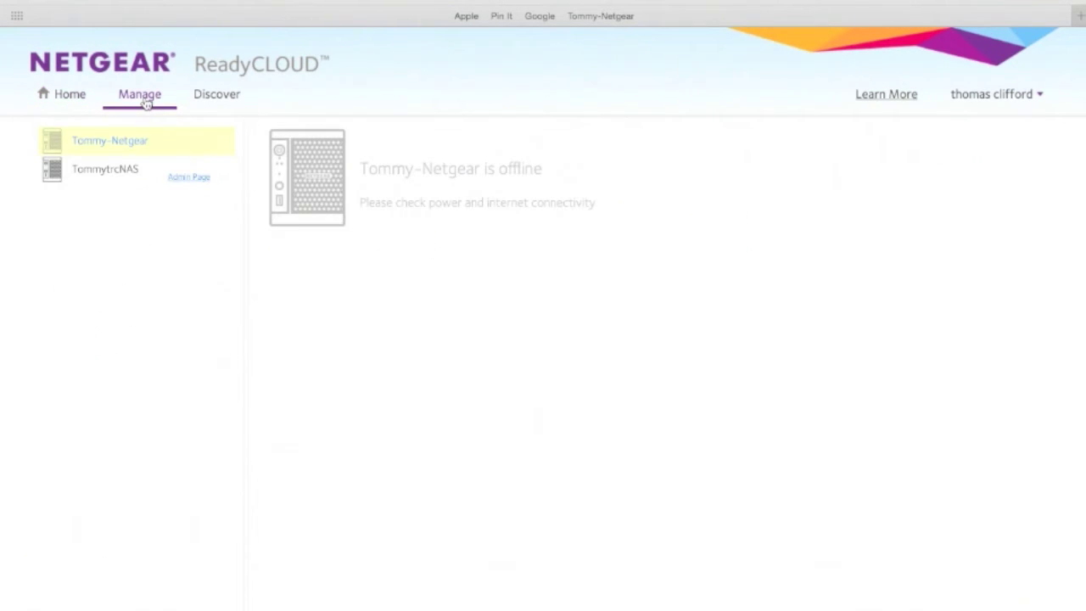
left_click(123, 172)
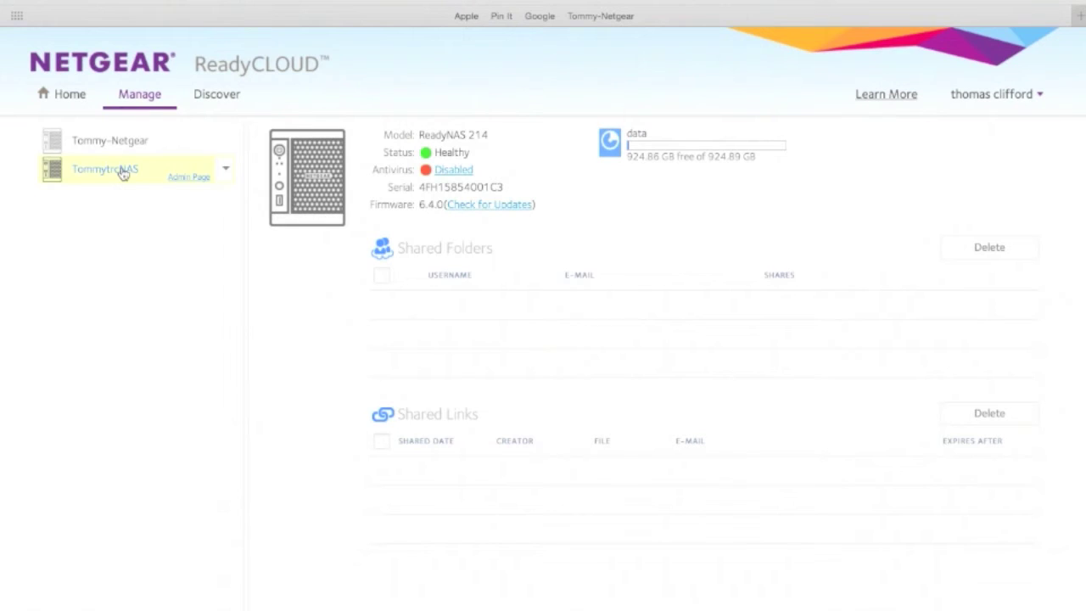
left_click(454, 170)
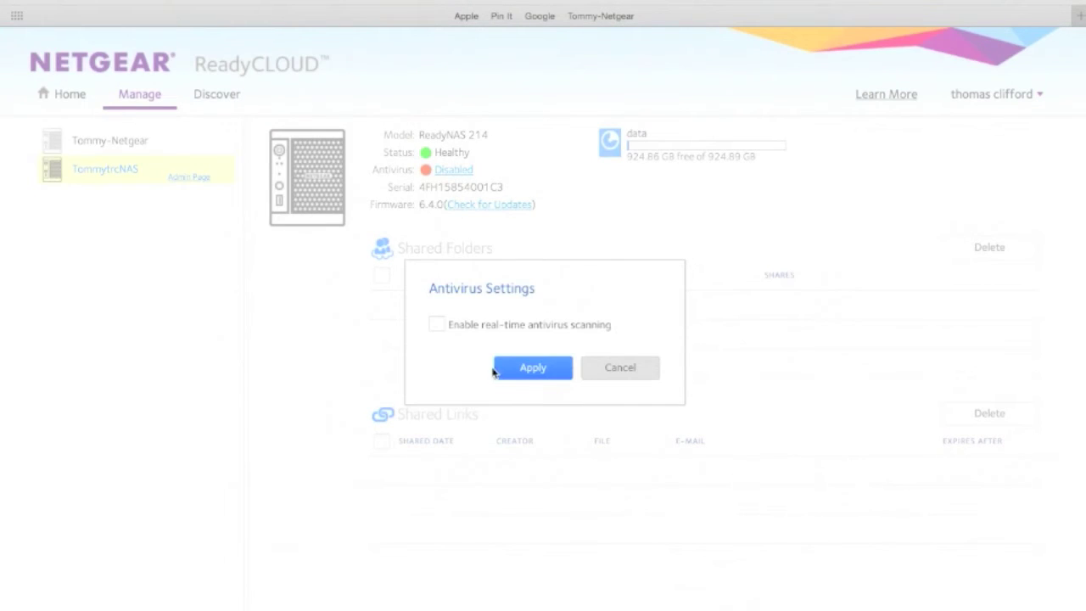
left_click(437, 326)
left_click(529, 367)
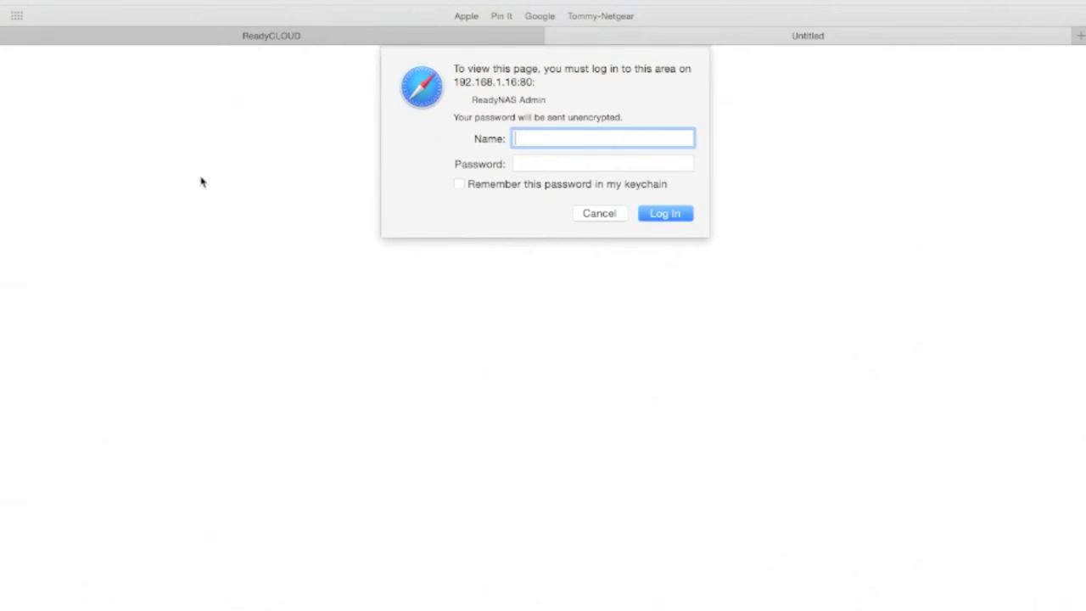
- Log in as admin with the account password and confirm the firmware is up to date
type("admin")
key("Tab")
type("•••••••")
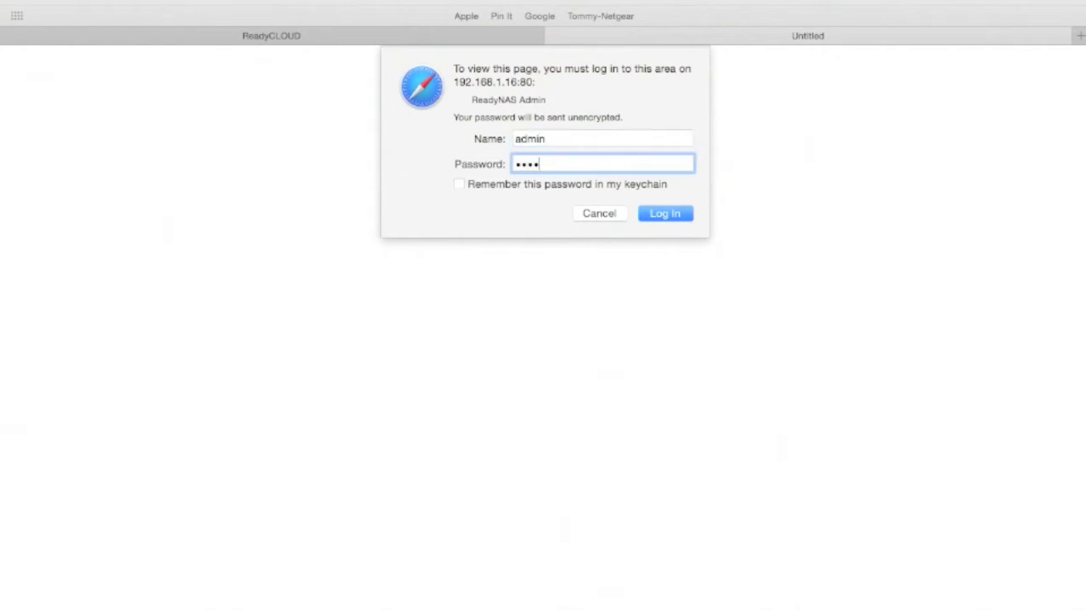
type("•")
left_click(659, 214)
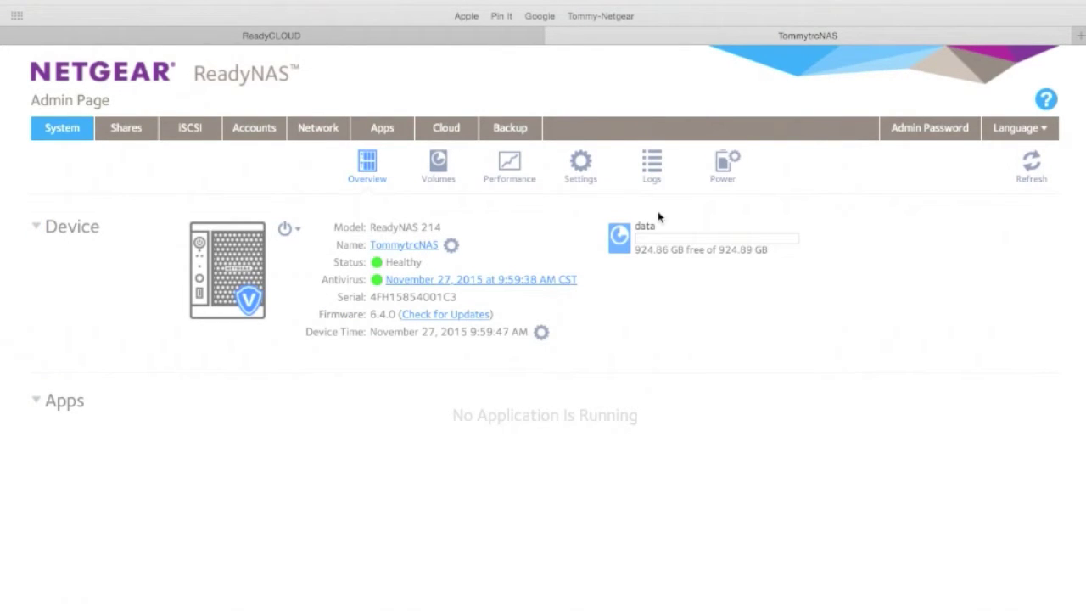
left_click(463, 321)
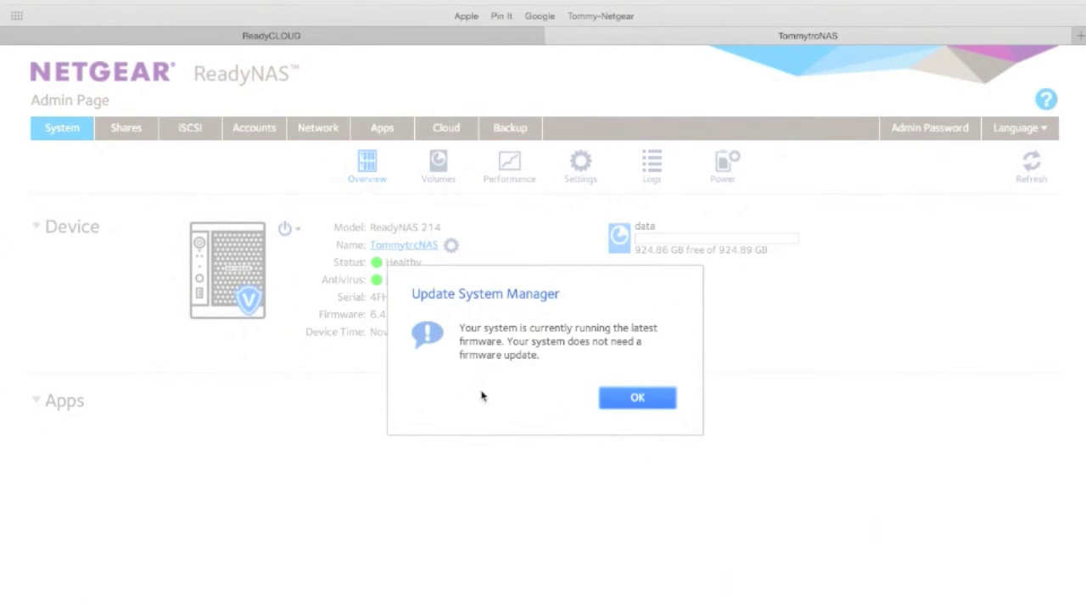
left_click(637, 398)
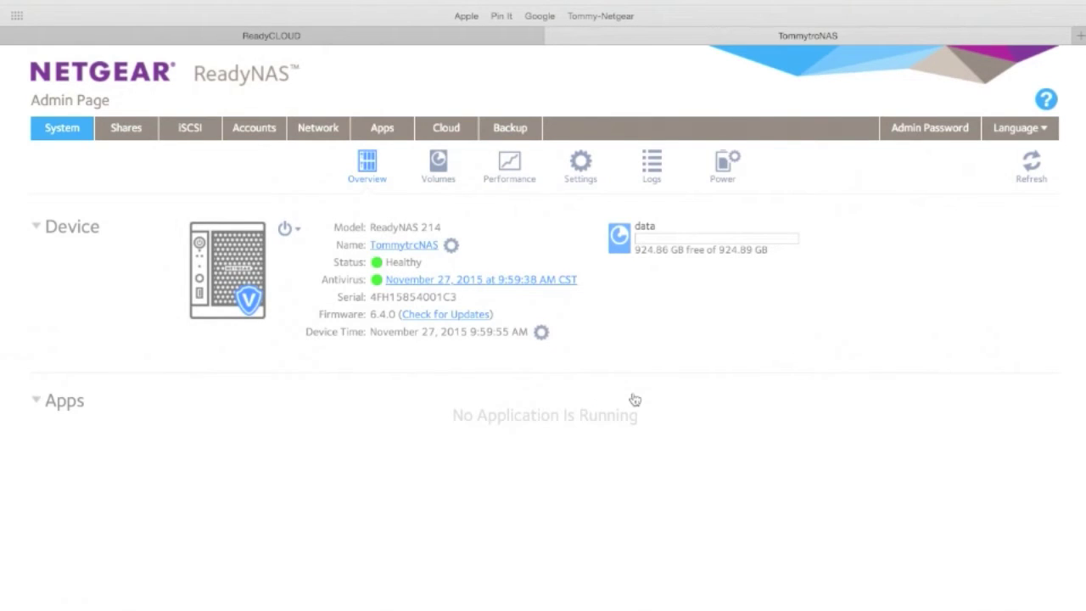
- Go to Volumes, then Shares, and start a New Folder
left_click(440, 176)
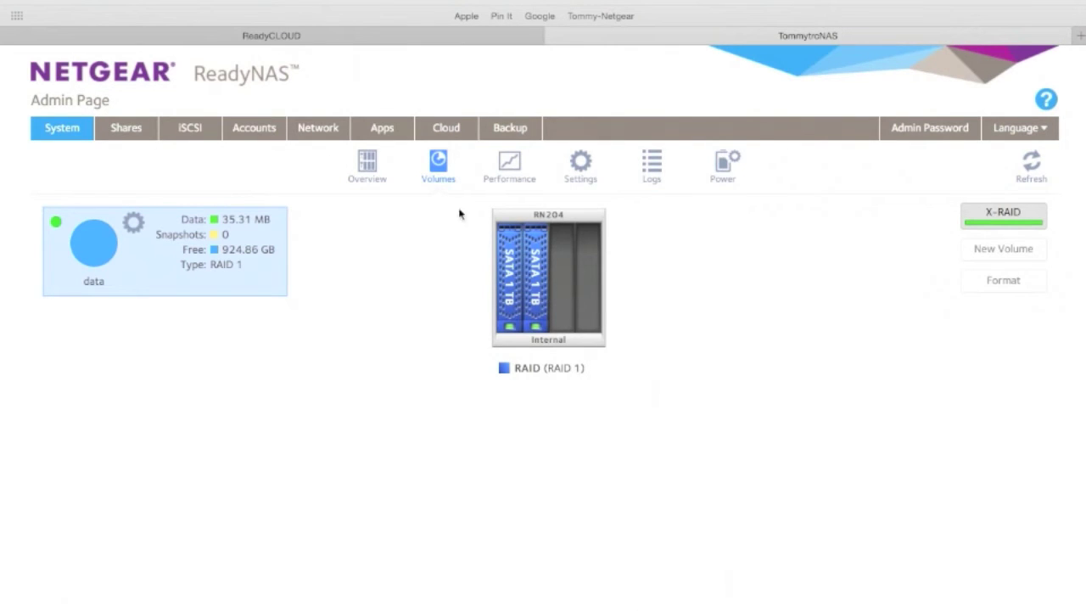
left_click(129, 129)
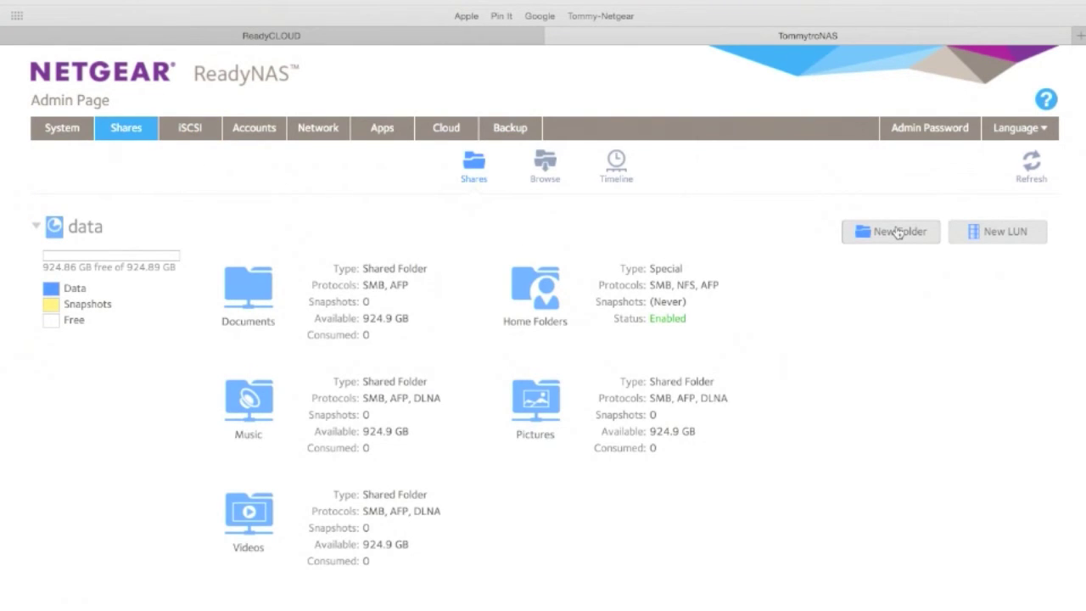
left_click(898, 233)
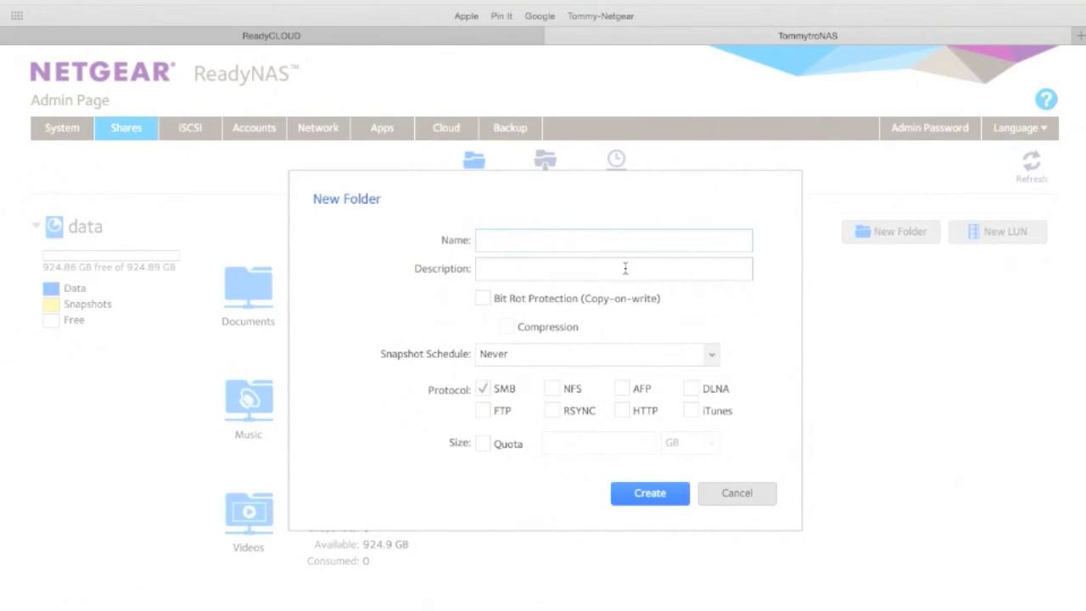
- Create the Tommylog2 share with an Hourly snapshot schedule and both SMB and AFP enabled
type("Tommy log")
left_click(518, 241)
key("BackSpace")
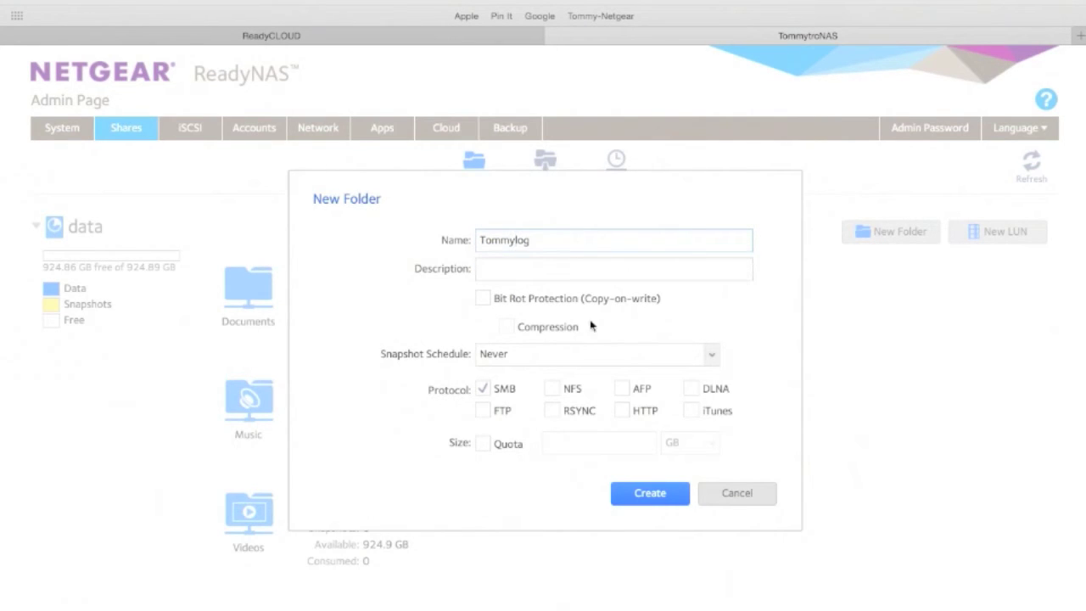
left_click(517, 357)
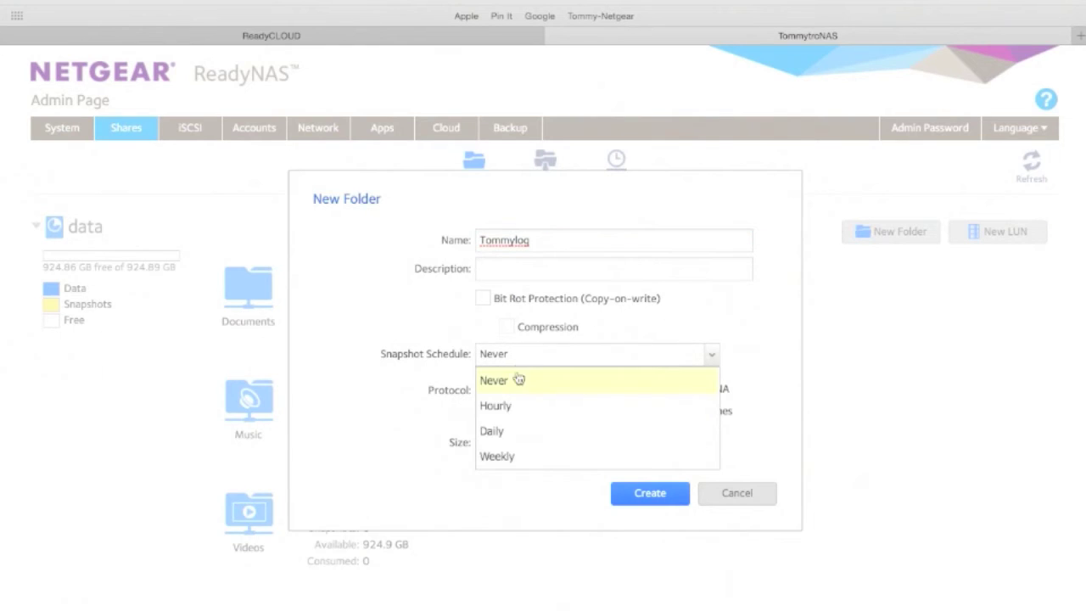
left_click(517, 410)
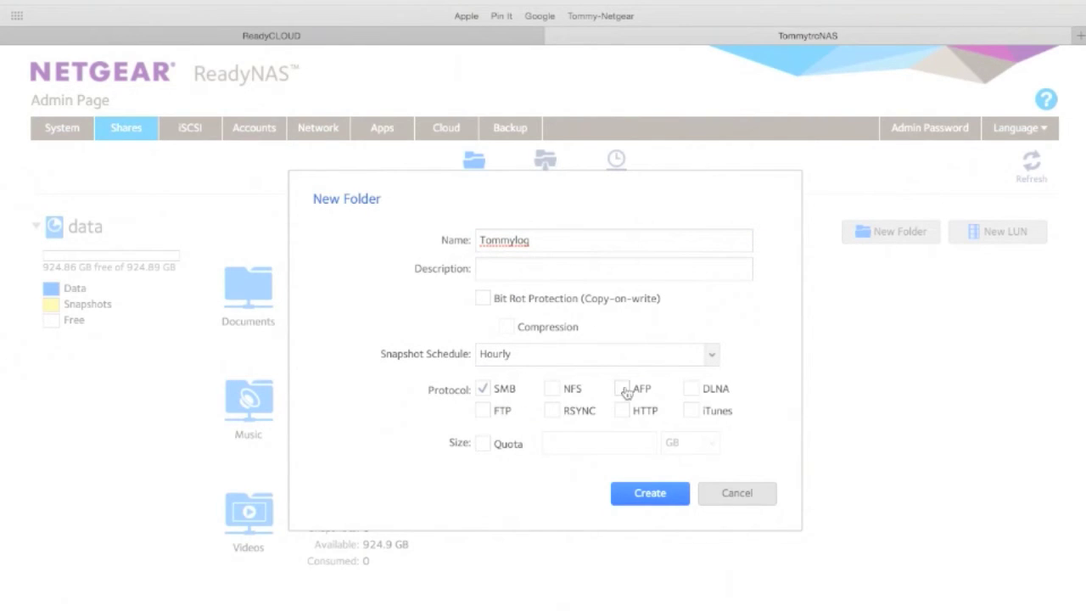
left_click(625, 390)
left_click(650, 496)
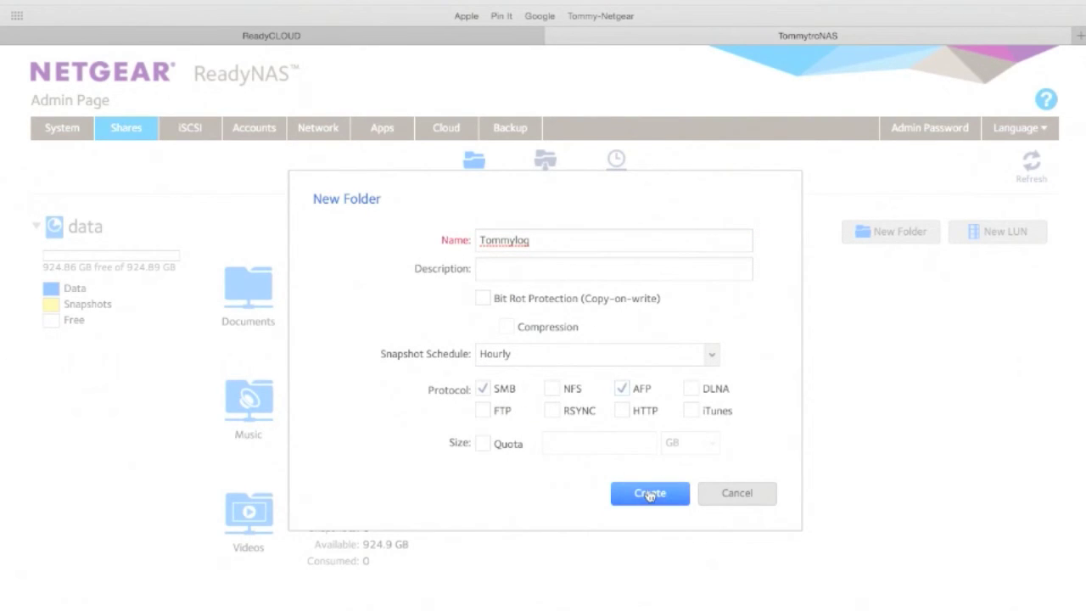
left_click(550, 240)
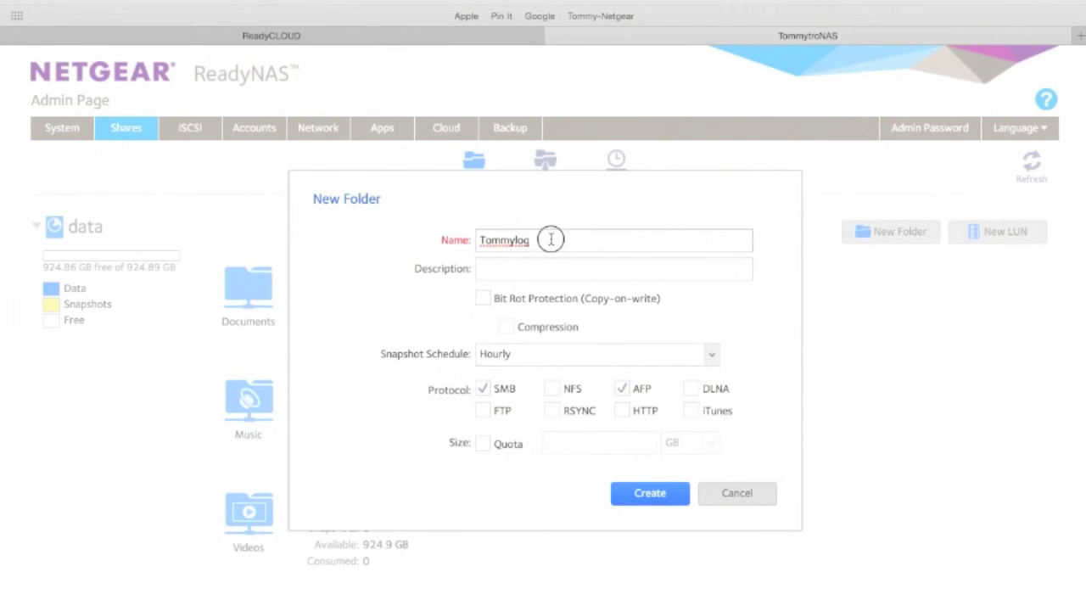
type("2")
left_click(642, 499)
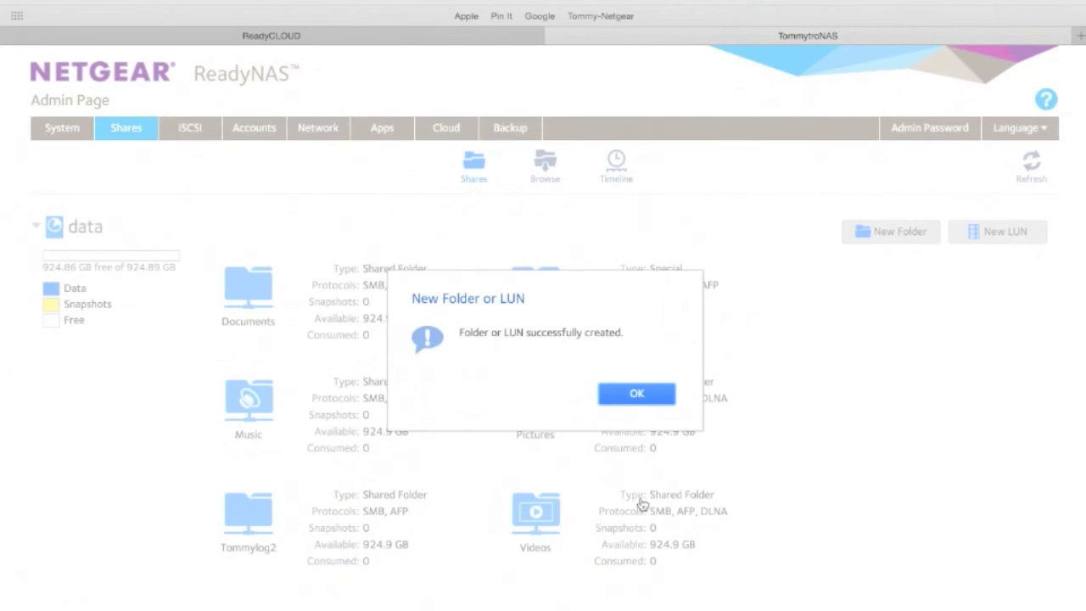
- Dismiss the success message and open the Tommylog2 share in the Browse view
left_click(631, 392)
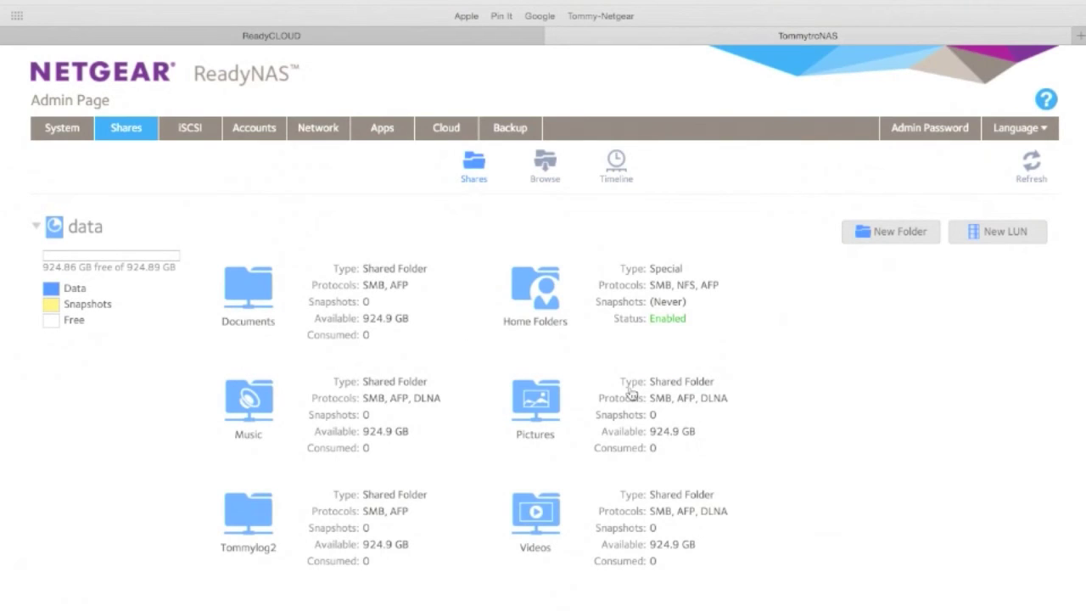
left_click(261, 515)
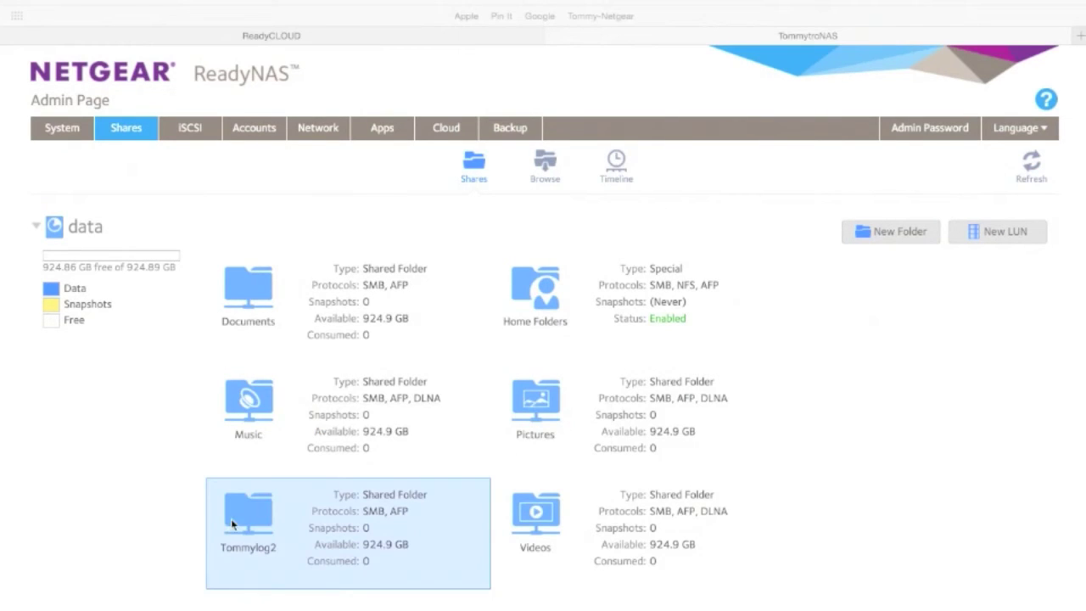
double_click(249, 516)
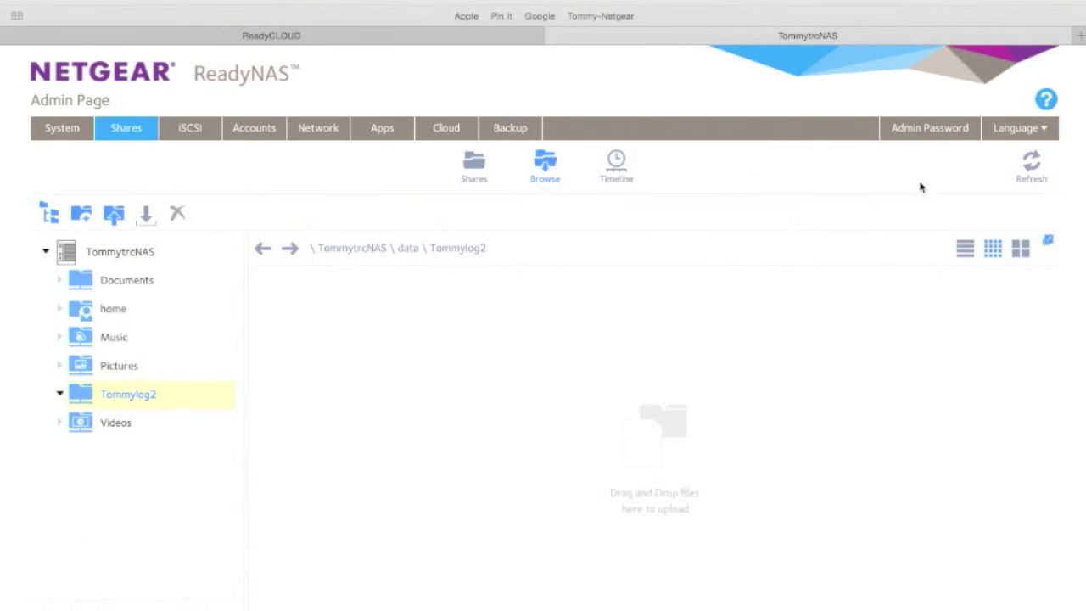
mouse_move(153, 363)
mouse_move(163, 399)
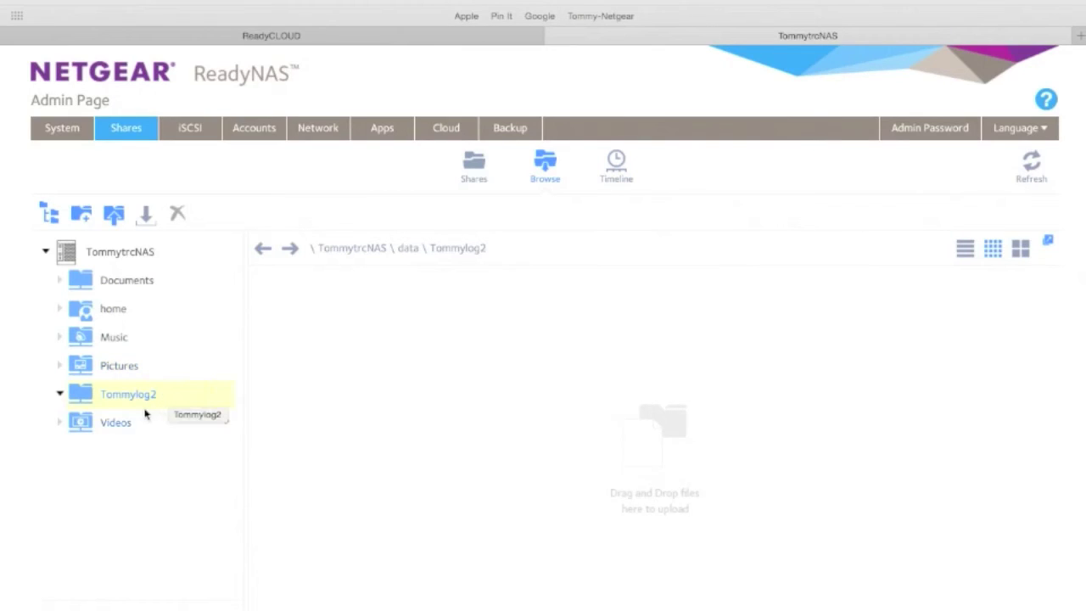
- Check Allow Snapshot Access for Tommylog2, keep SMB on, and filter Network Access to users
left_click(225, 395)
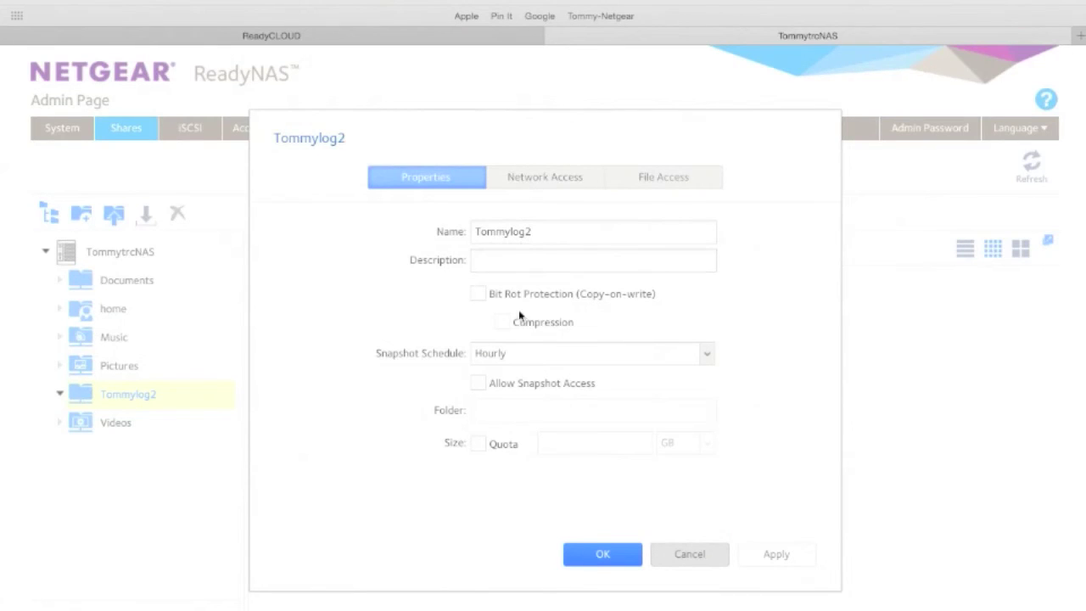
left_click(477, 384)
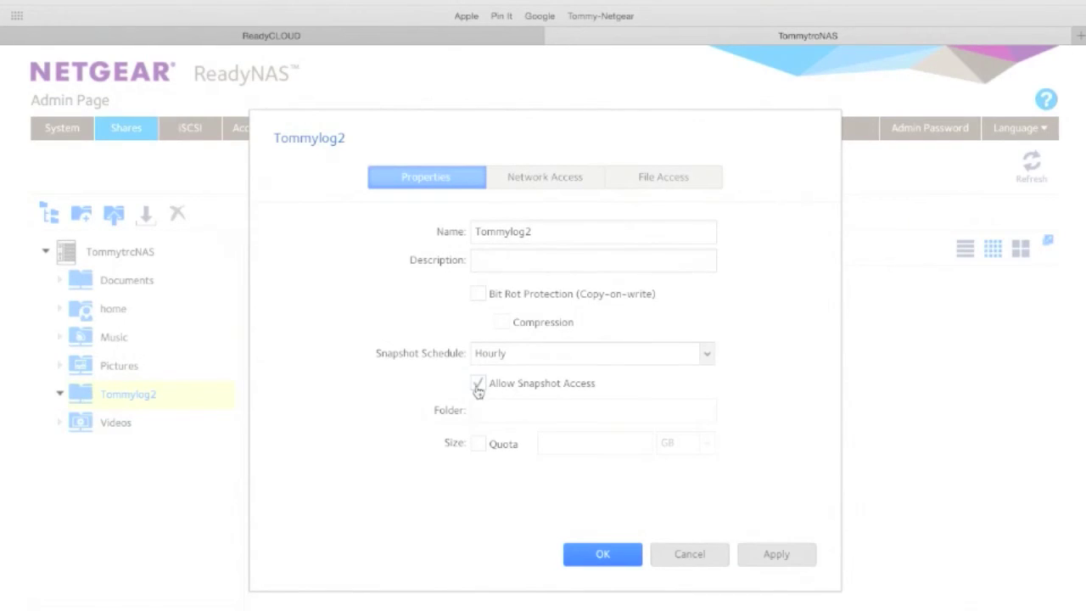
left_click(529, 177)
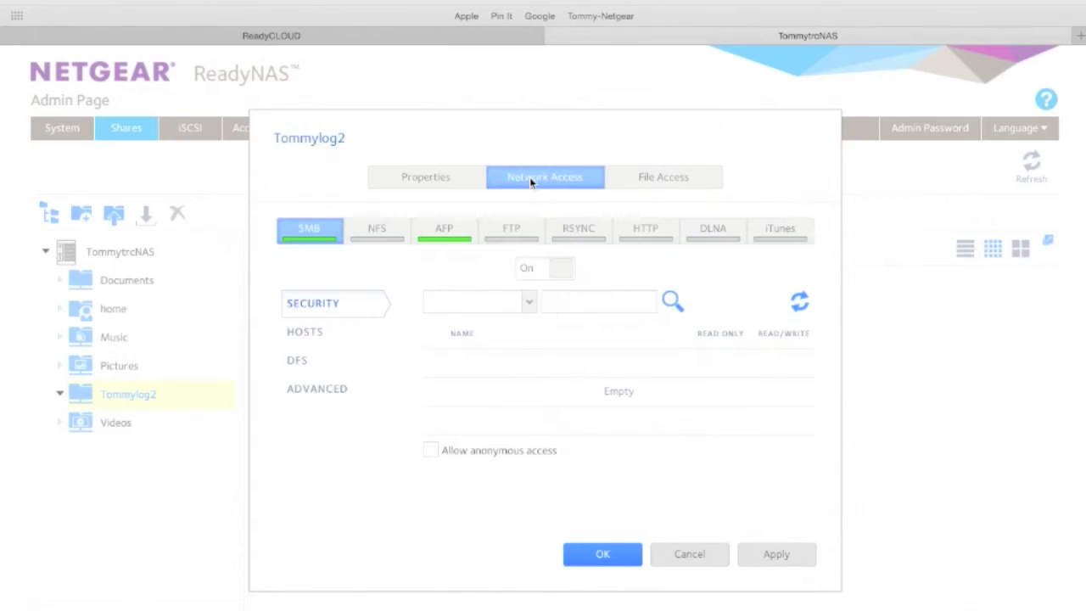
left_click(560, 274)
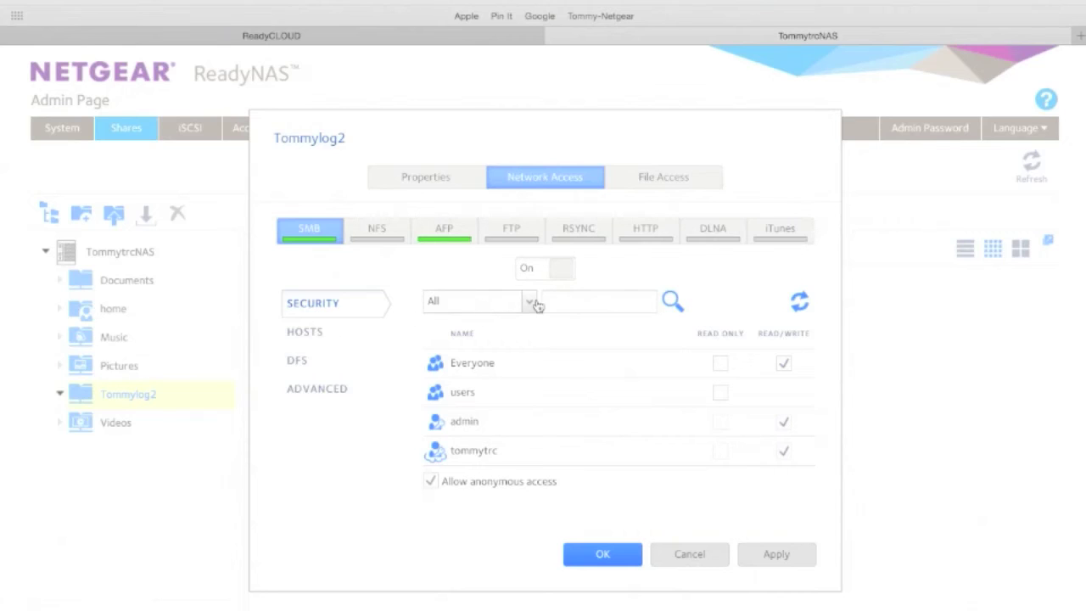
left_click(530, 302)
left_click(509, 351)
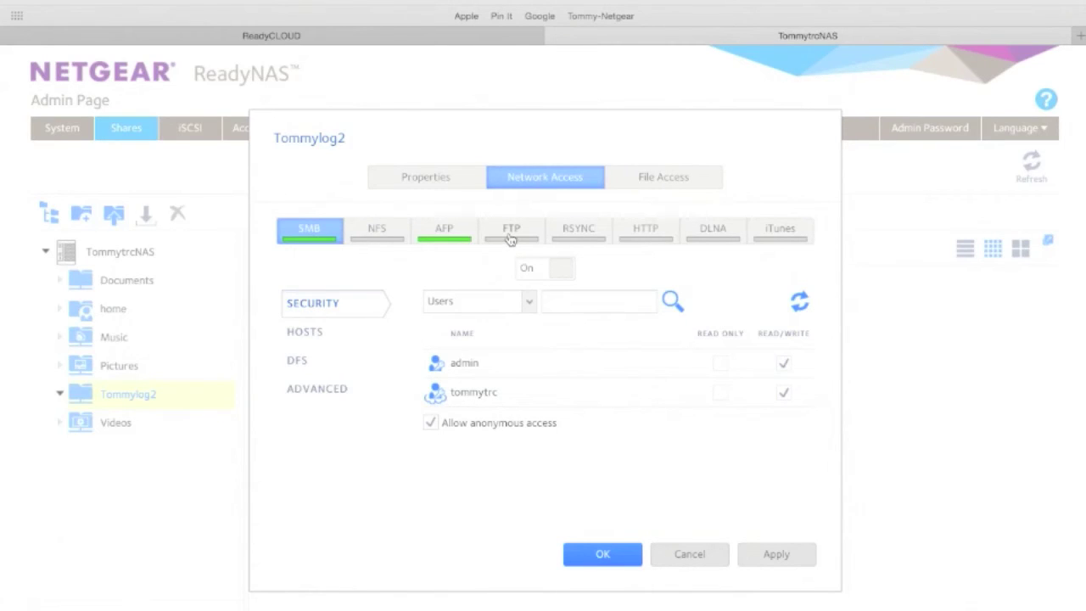
- Review the Hosts and DFS settings, leave Quota off, and show the File Access permissions
left_click(298, 335)
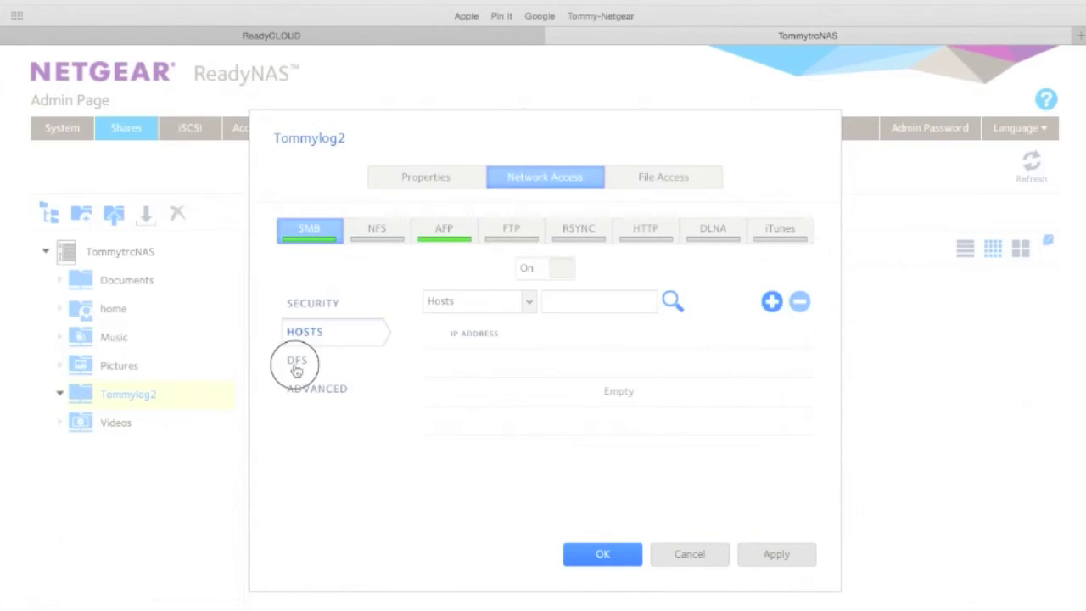
left_click(297, 364)
left_click(437, 187)
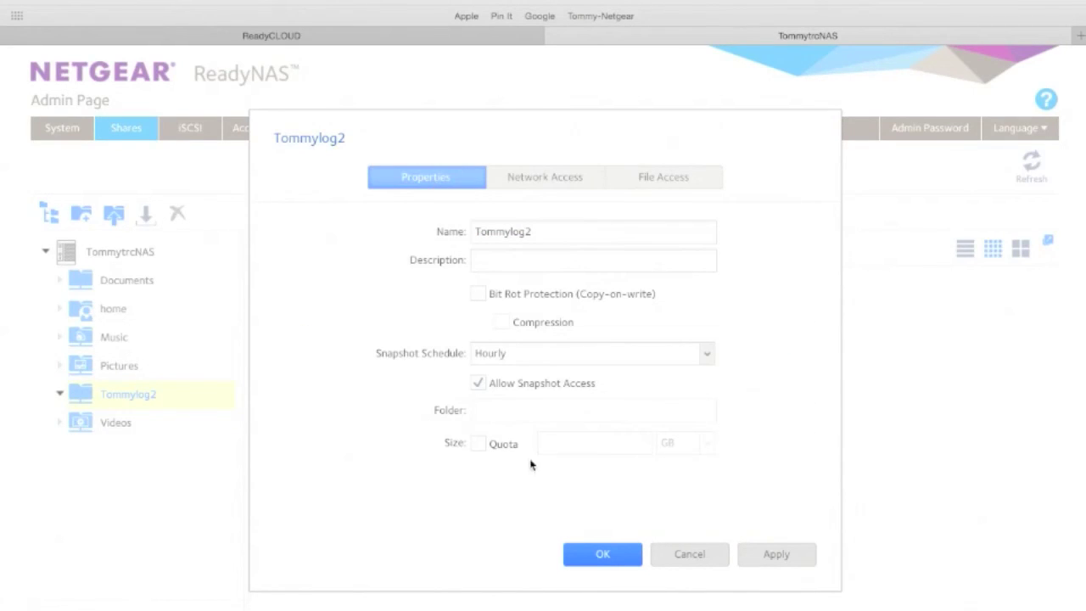
left_click(478, 446)
left_click(478, 445)
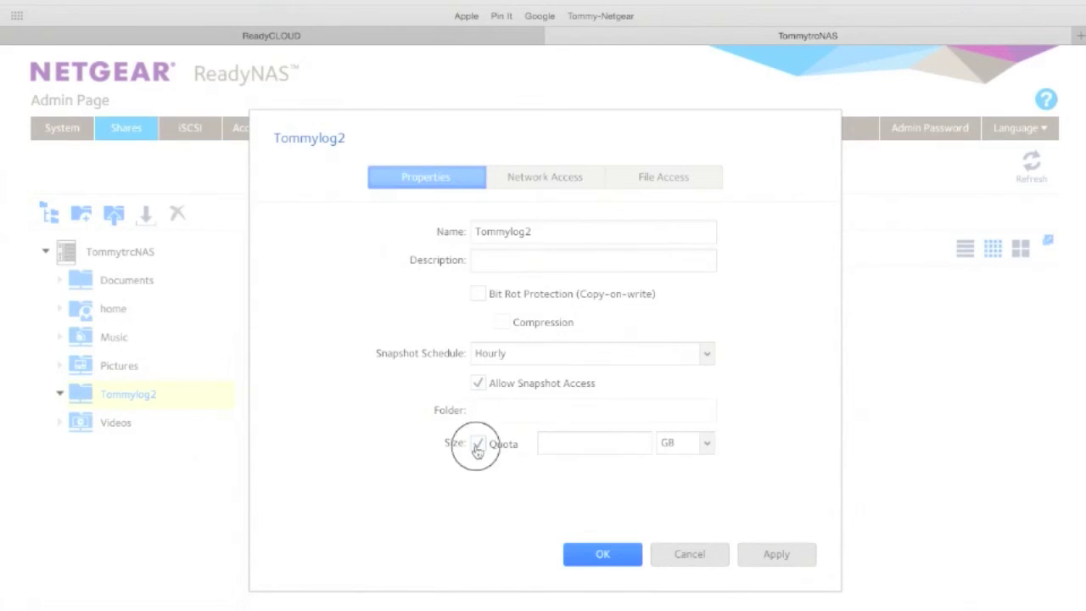
left_click(552, 178)
left_click(649, 184)
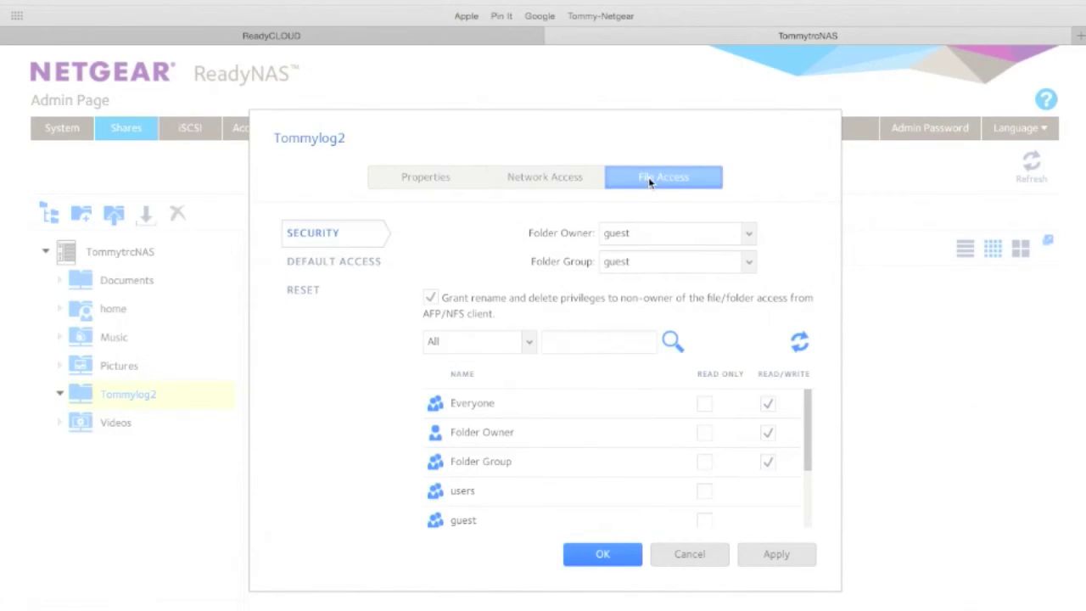
- Keep guest as Tommylog2's folder owner, apply the settings, review Network Access, and close the dialog
left_click(748, 234)
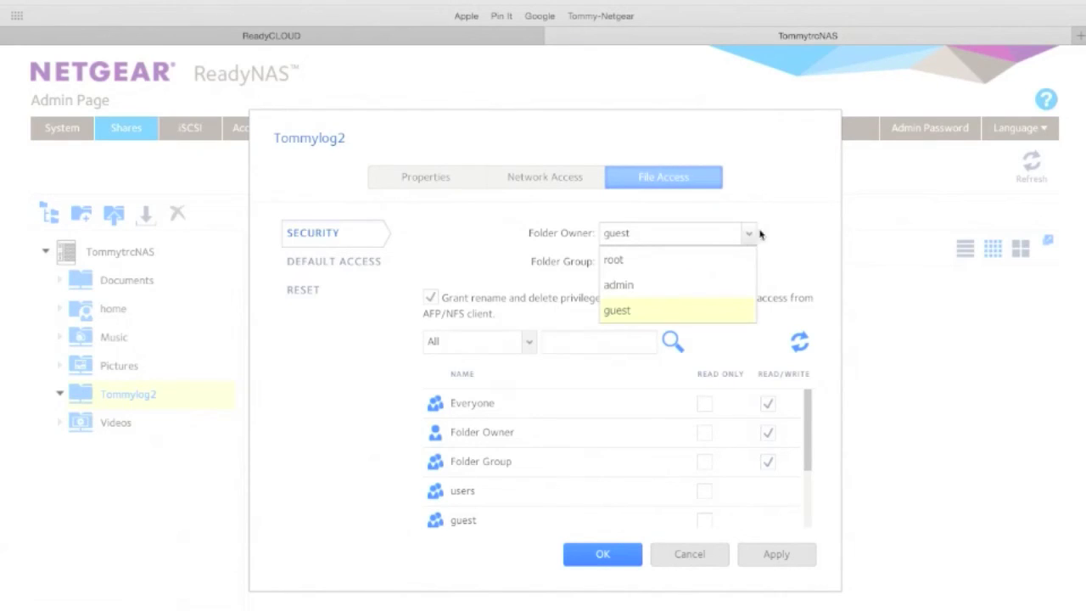
left_click(755, 235)
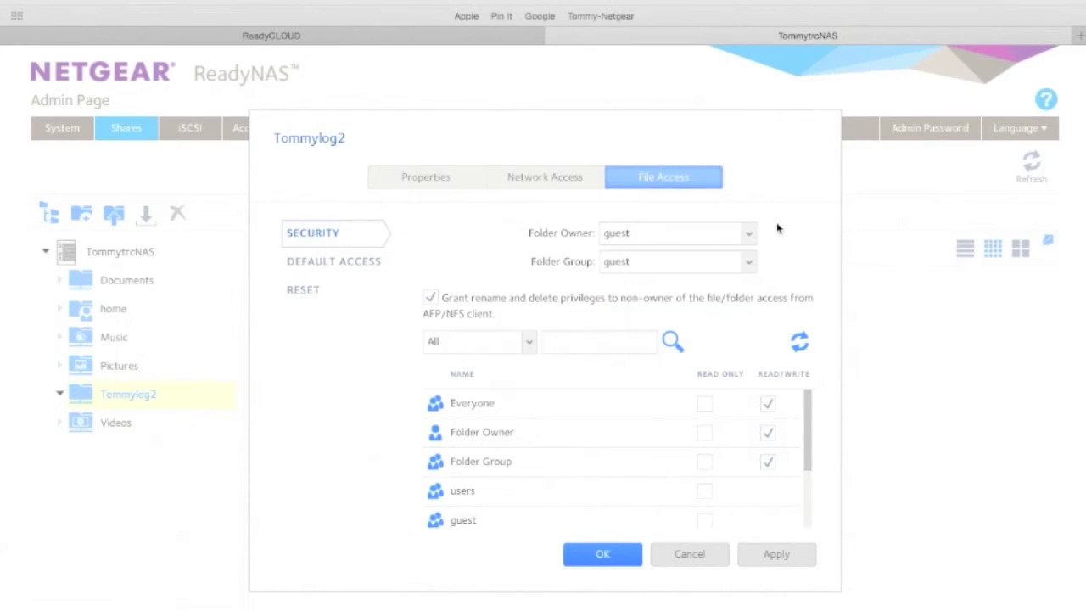
left_click(776, 556)
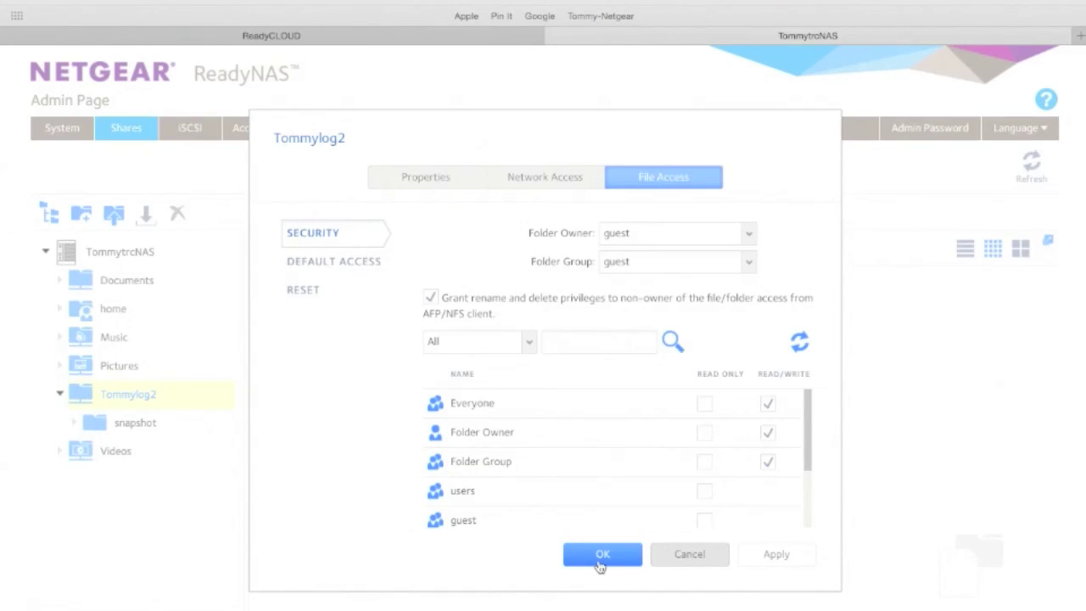
left_click(563, 182)
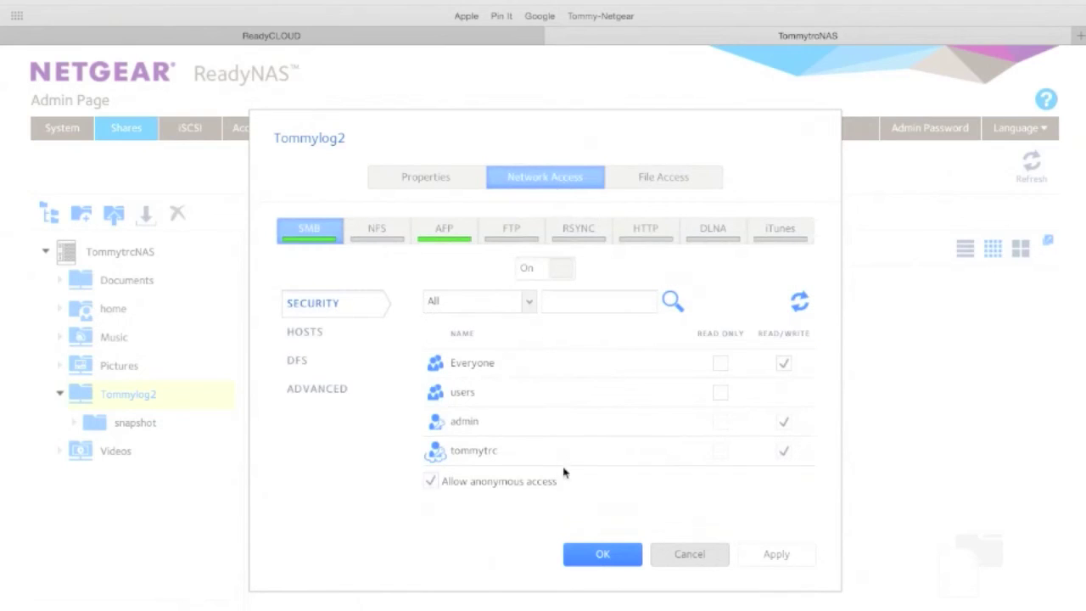
left_click(603, 552)
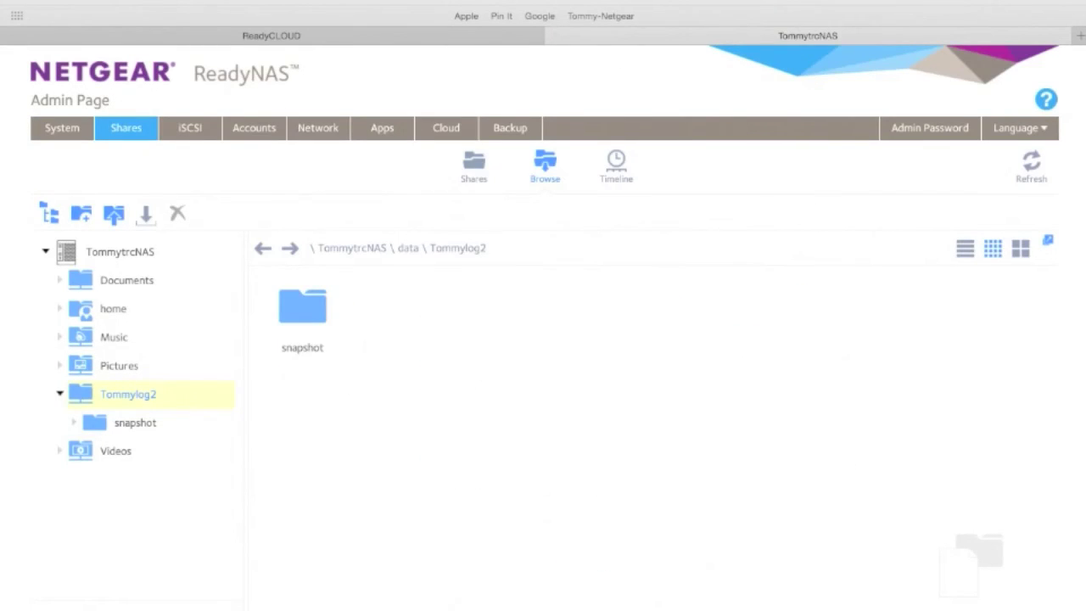
- Mount the Tommylog2 volume from smb://tommytrcNAS in Finder, then switch back to the NAS page
key("super+Tab")
key("super+k")
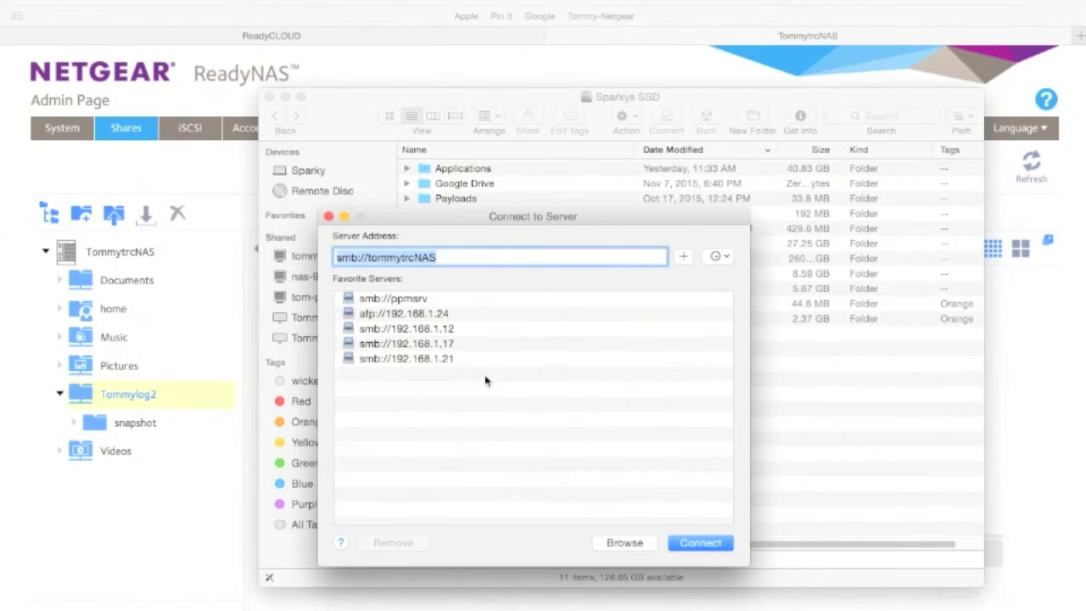
left_click(693, 541)
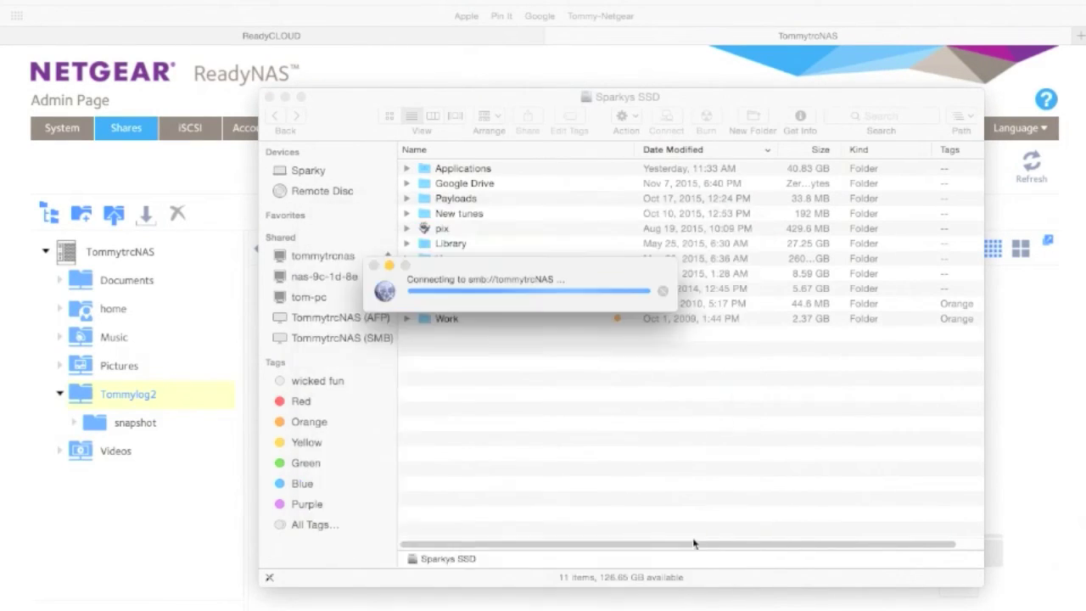
left_click(506, 151)
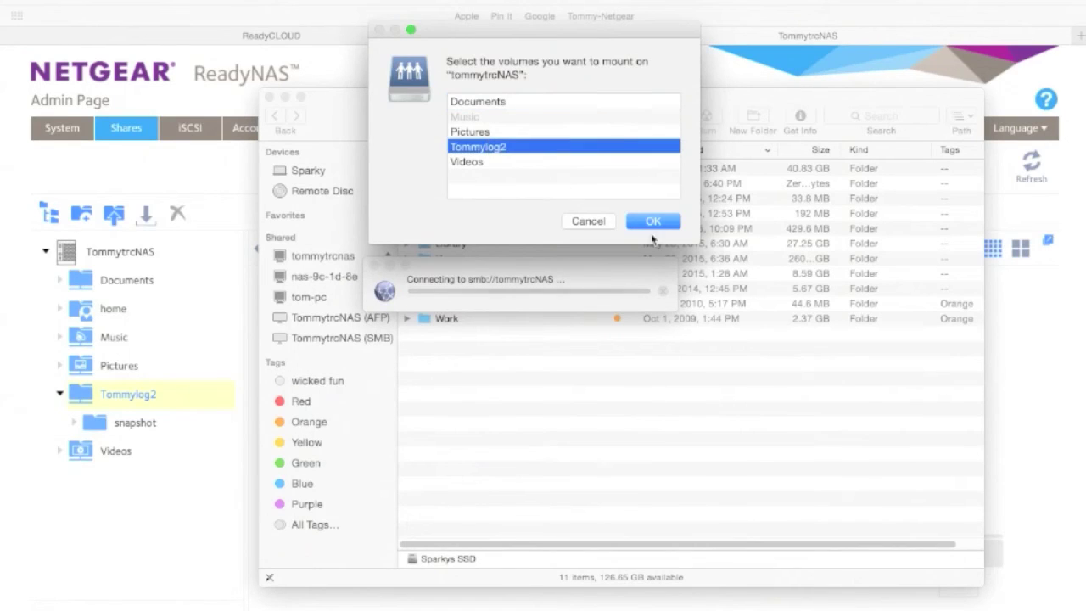
left_click(661, 222)
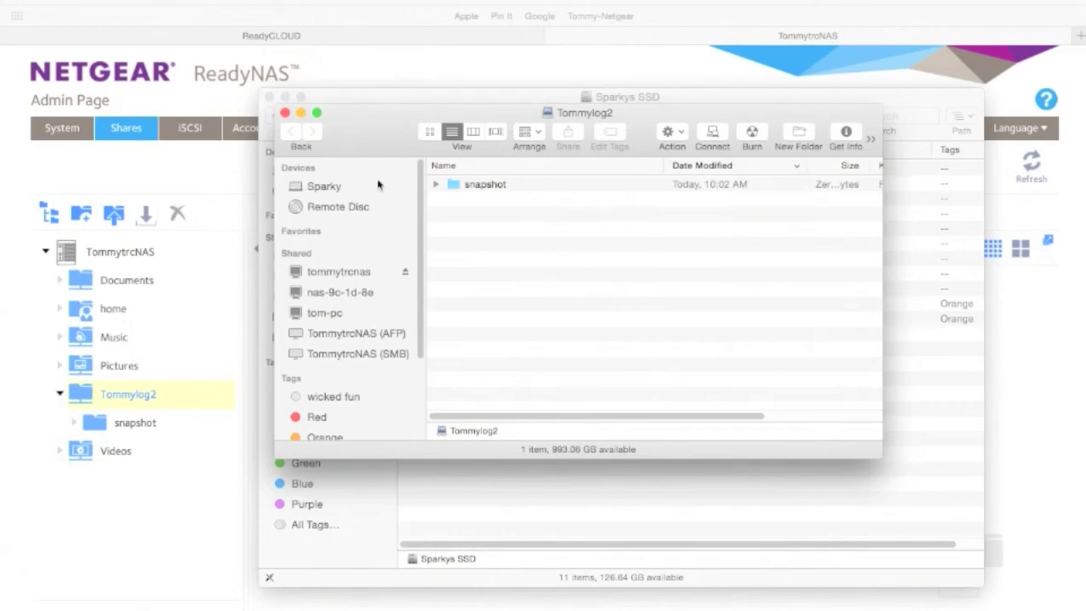
key("super+Tab")
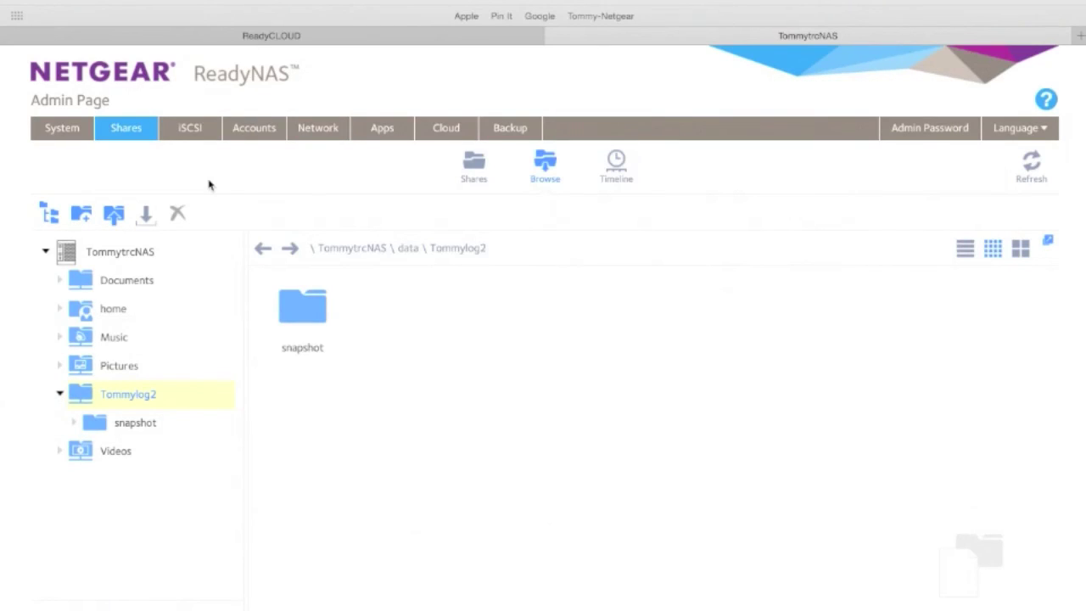
- Browse the installed and available apps and the Cloud settings, ending on the empty Backup jobs list
left_click(386, 135)
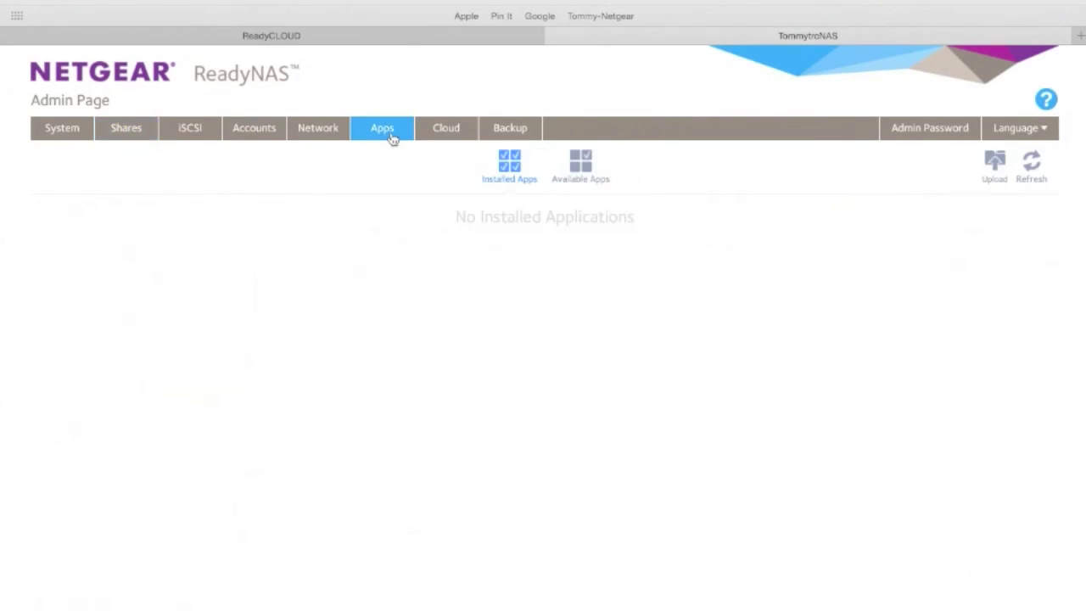
left_click(582, 159)
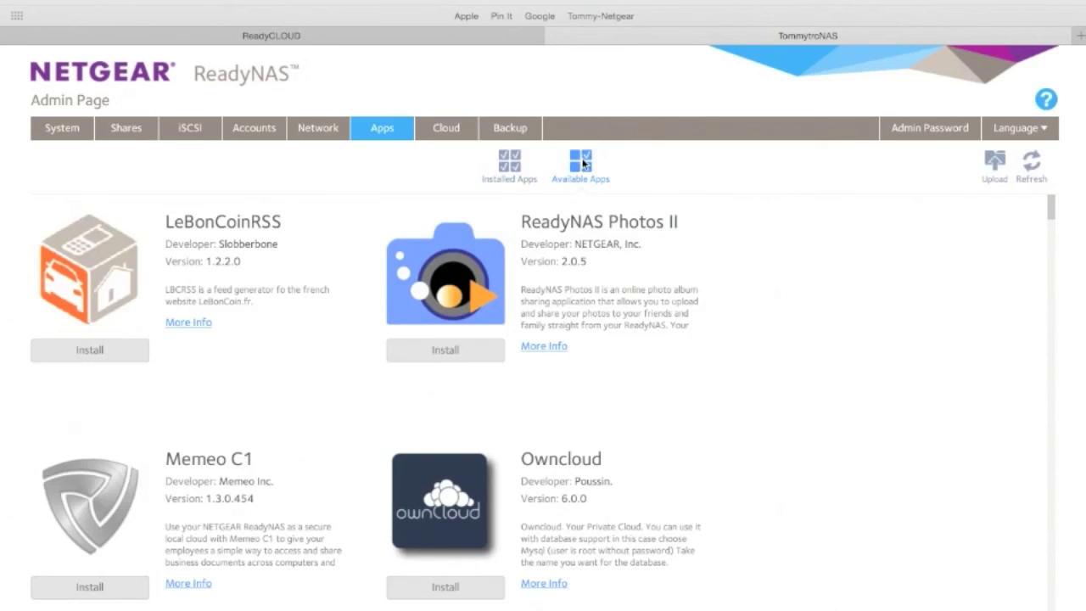
left_click(452, 131)
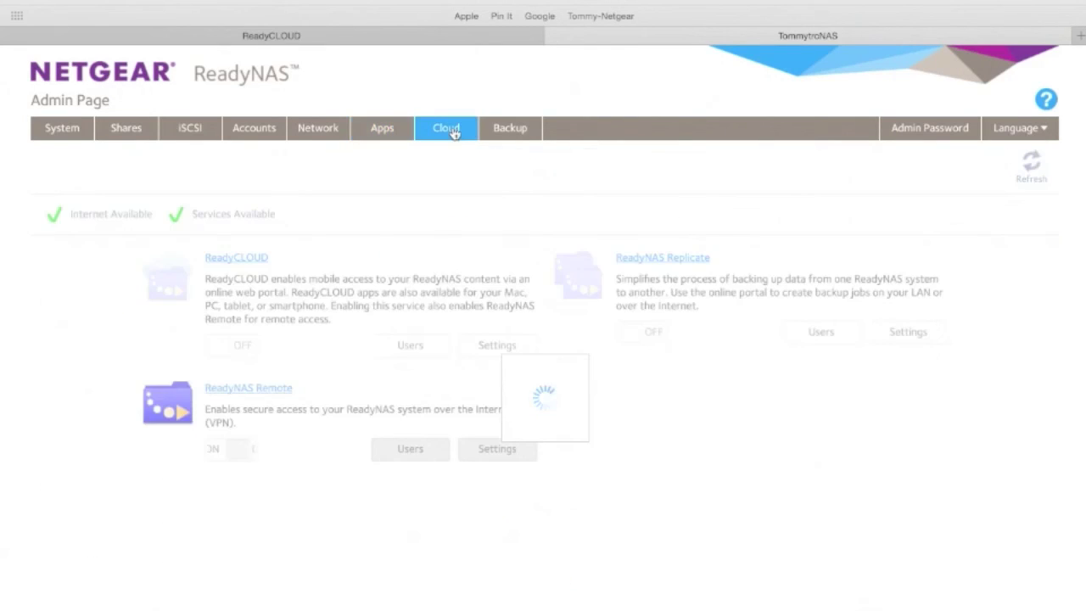
left_click(510, 130)
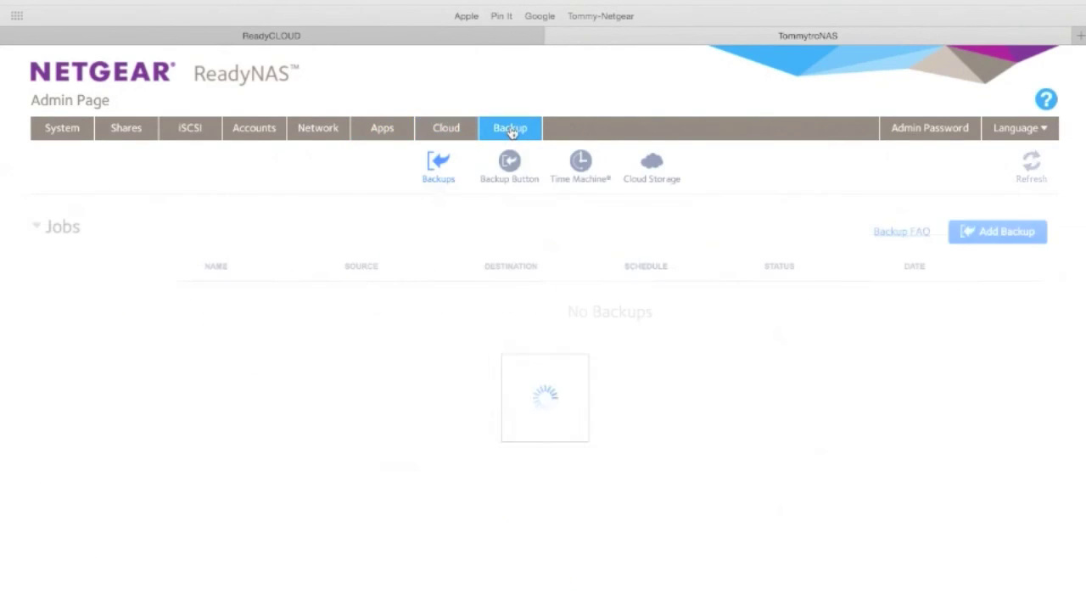